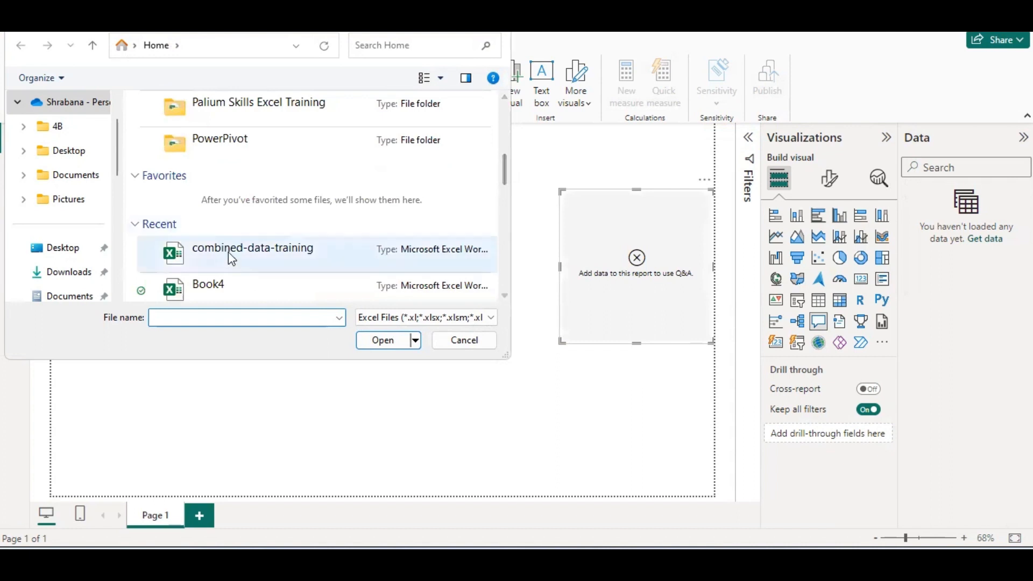
# Load the CombinedData table from the combined-data-training workbook and show its rows and fields in Table view
pyautogui.doubleClick(228, 252)
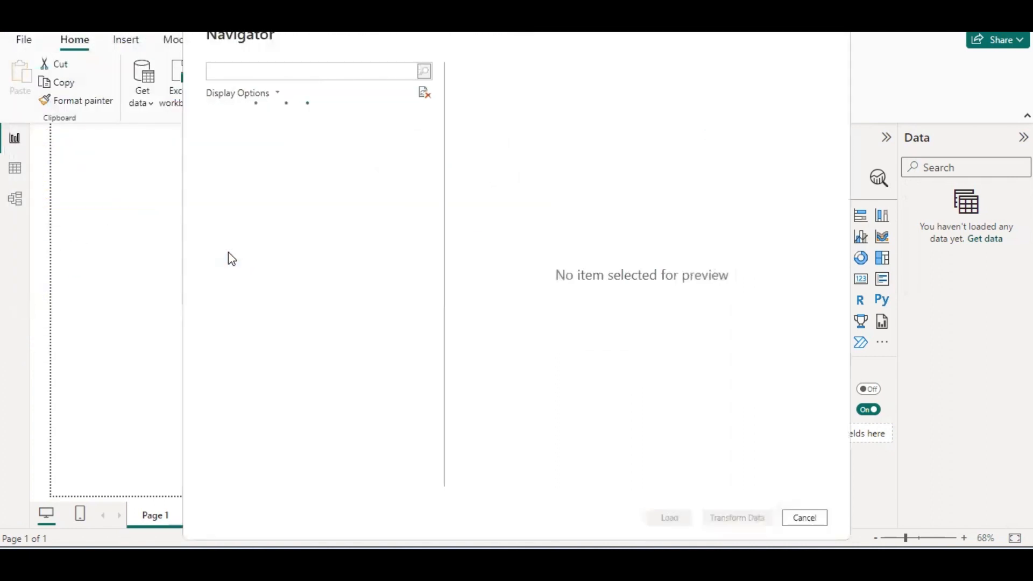
pyautogui.click(229, 154)
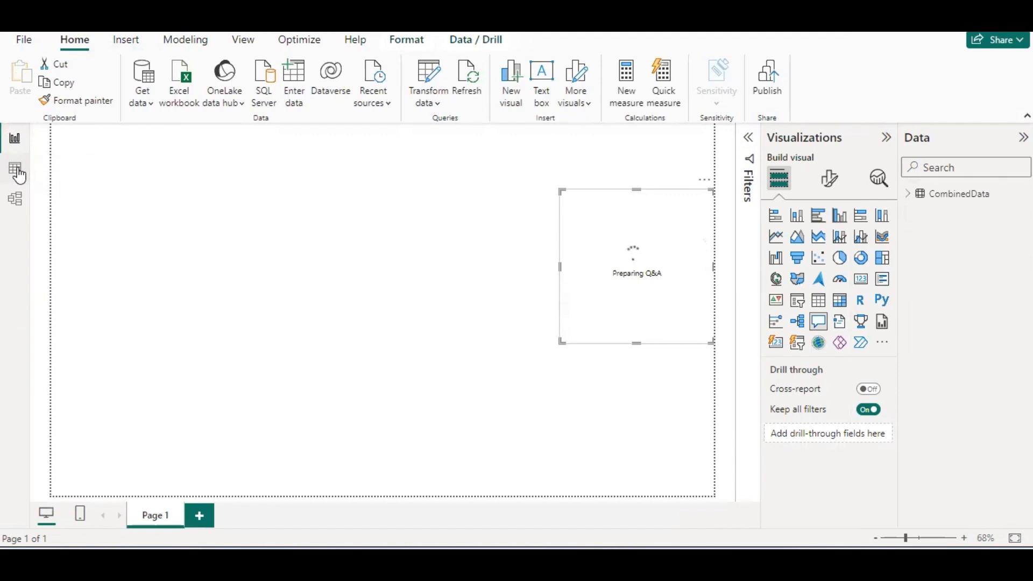
pyautogui.click(15, 171)
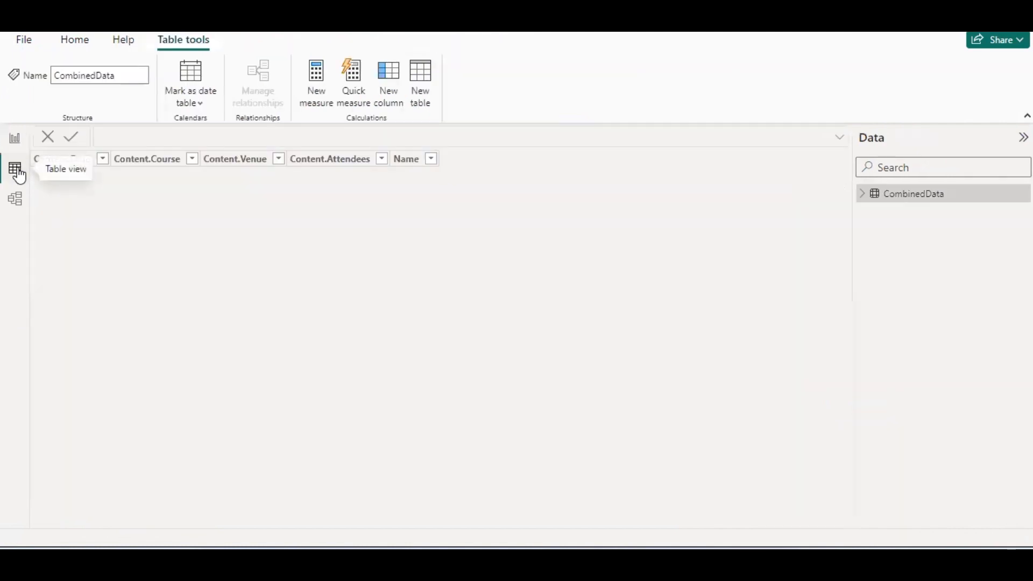
pyautogui.click(862, 196)
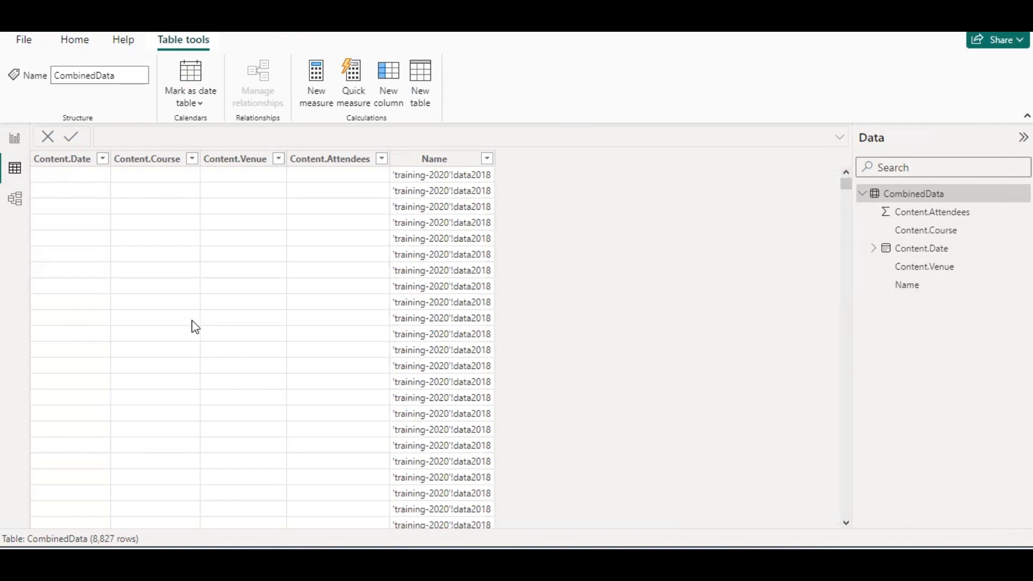
# Examine the attendees, venue, course and date columns of the CombinedData table
pyautogui.click(948, 220)
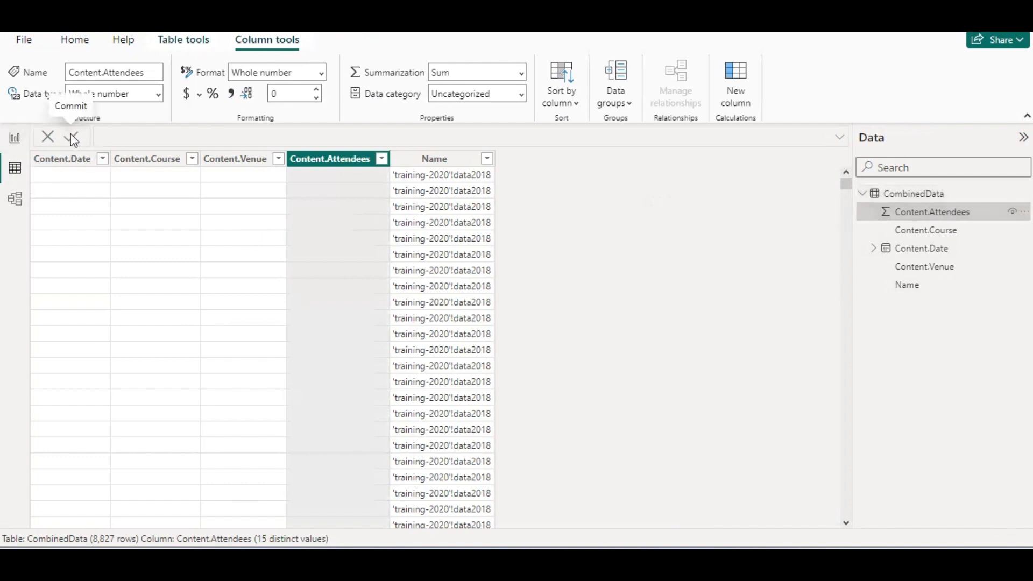
pyautogui.click(321, 305)
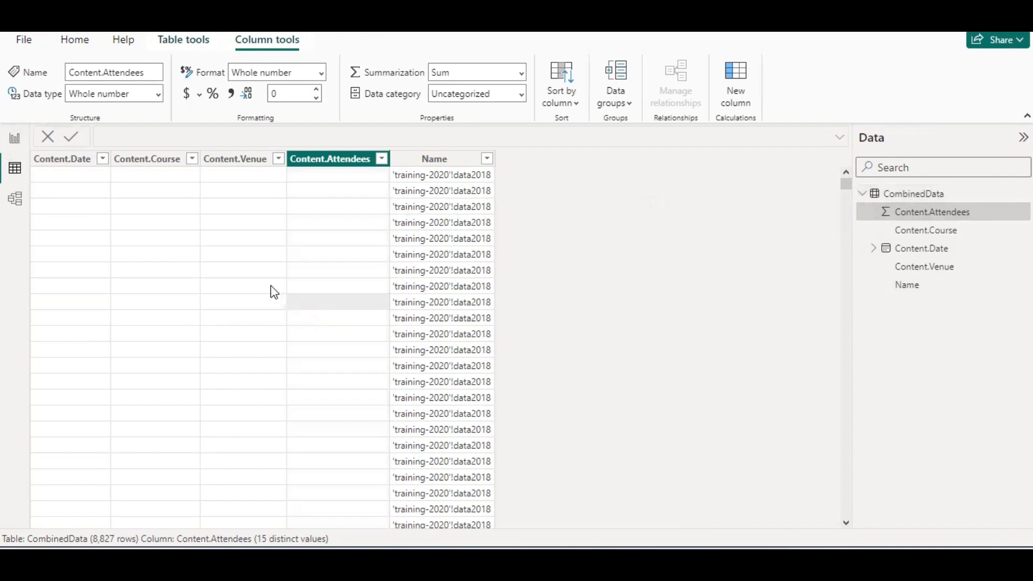
pyautogui.click(271, 290)
pyautogui.click(161, 260)
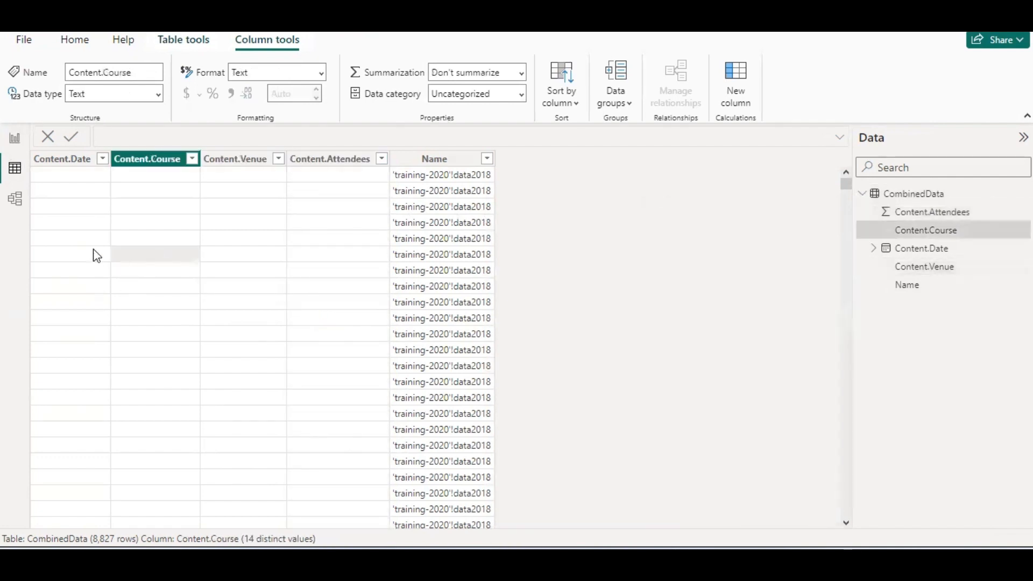
pyautogui.click(96, 255)
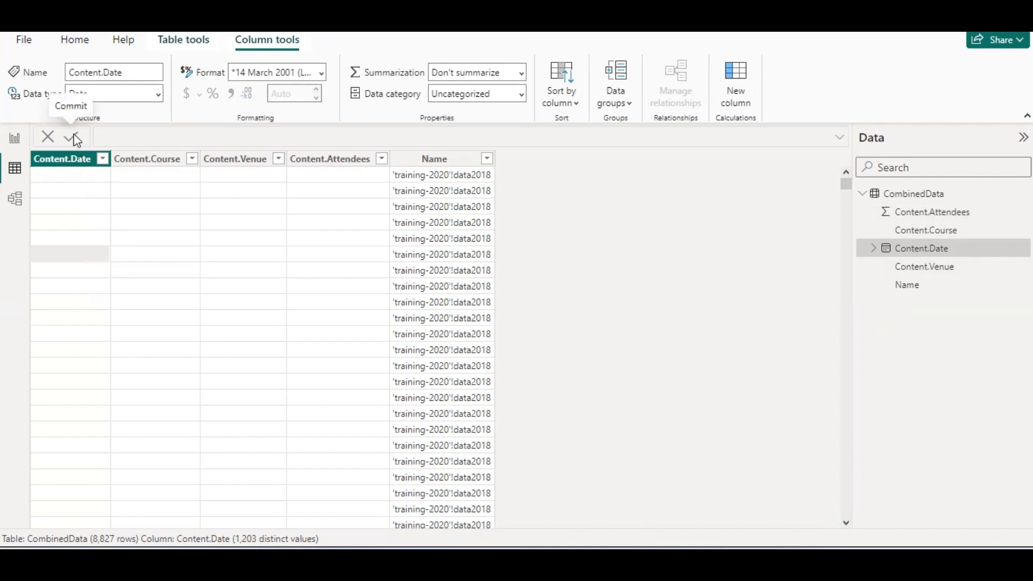
# Start a new grouping on the Content.Course column and group Data Analyst, Data Scientist, Power BI and Tableau together
pyautogui.click(195, 243)
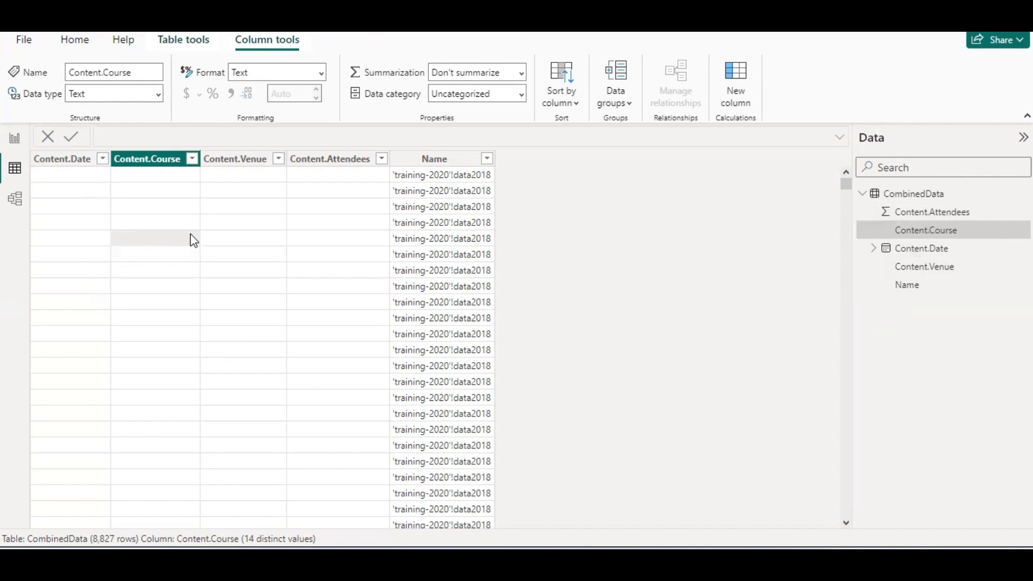
pyautogui.rightClick(194, 241)
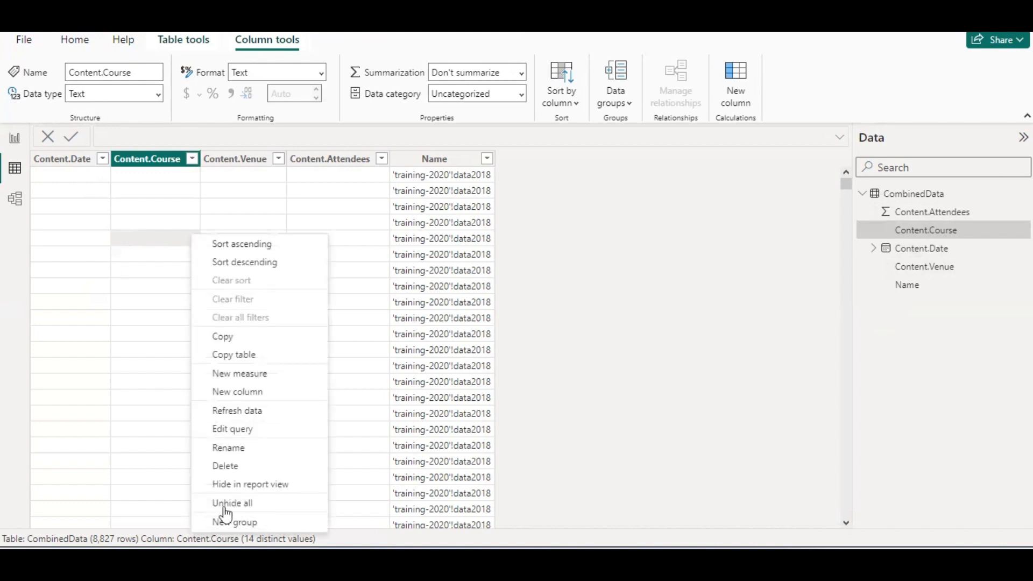
pyautogui.click(273, 523)
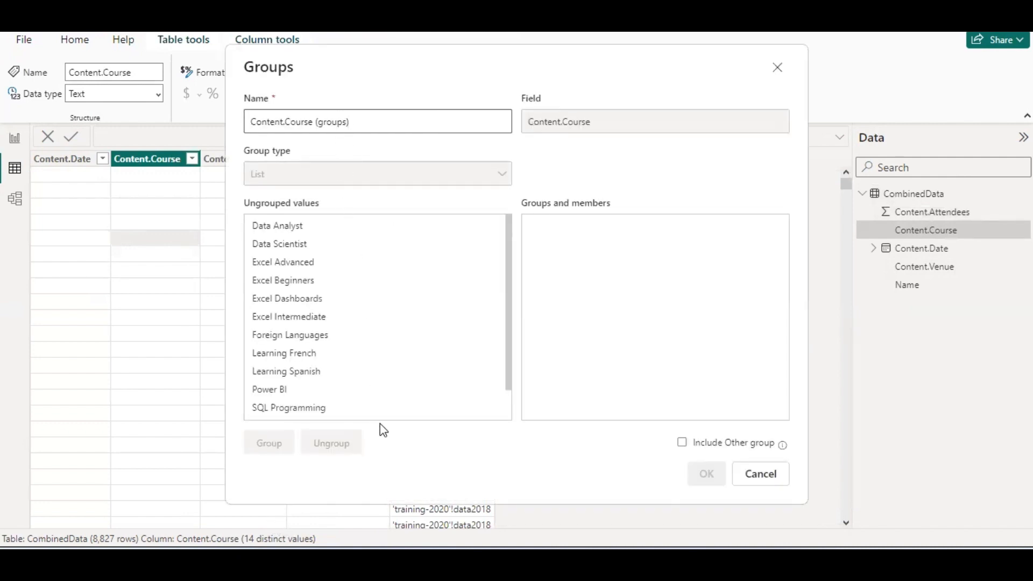
pyautogui.click(511, 226)
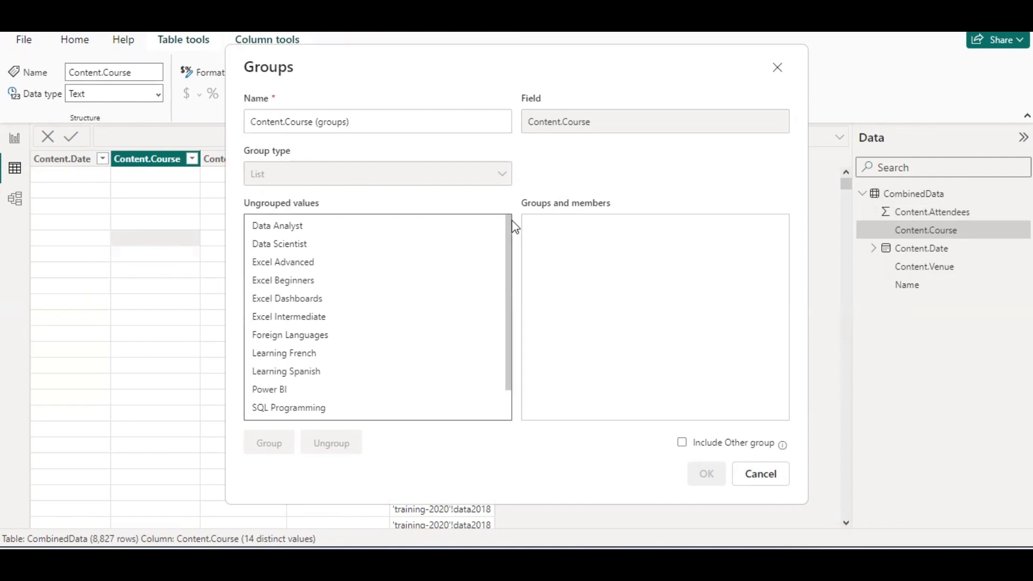
pyautogui.click(342, 226)
pyautogui.keyDown('ctrl'); pyautogui.click(347, 248); pyautogui.keyUp('ctrl')
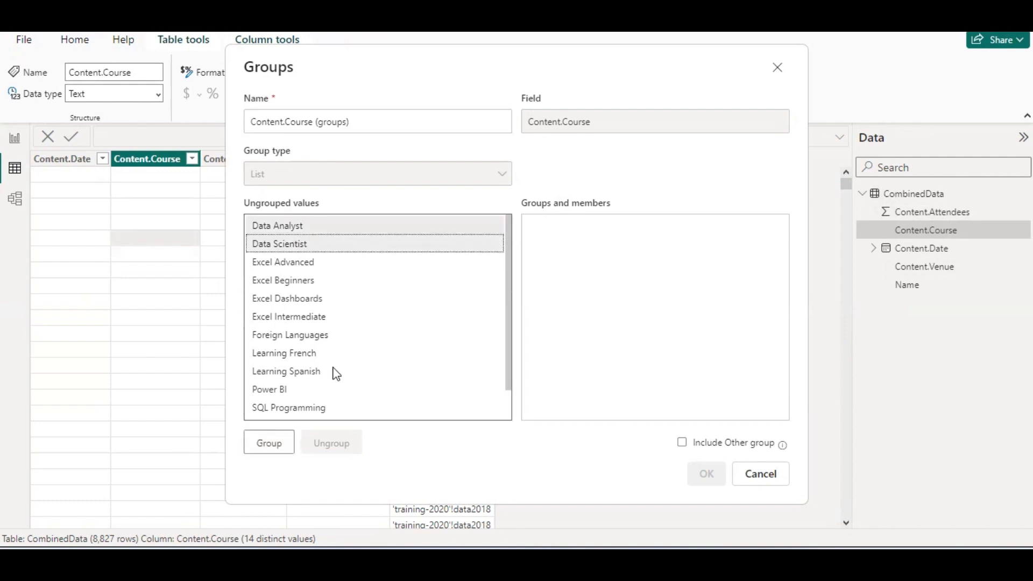
pyautogui.keyDown('ctrl'); pyautogui.click(284, 392); pyautogui.keyUp('ctrl')
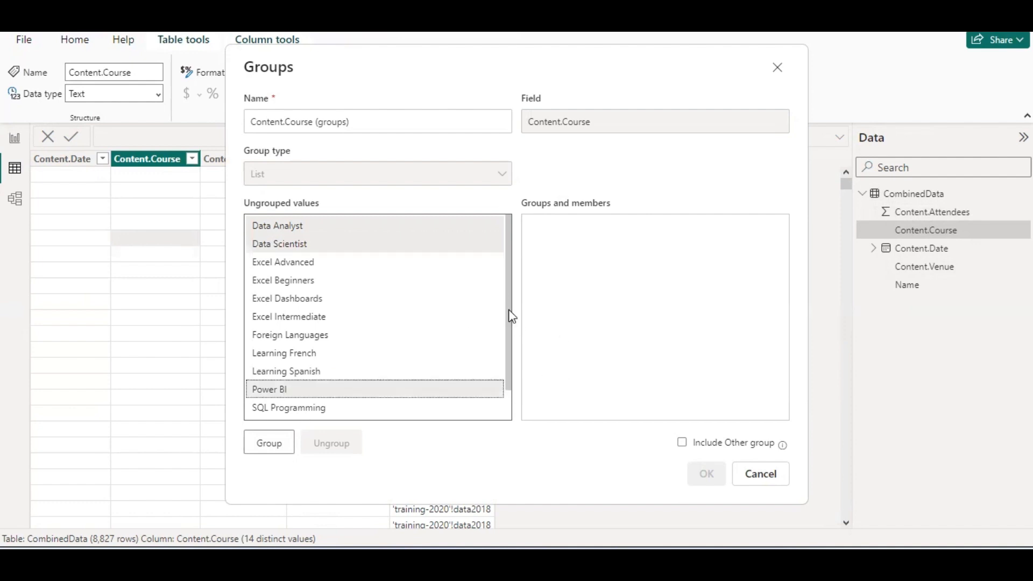
pyautogui.scroll(-1, 510, 314)
pyautogui.keyDown('ctrl'); pyautogui.click(277, 396); pyautogui.keyUp('ctrl')
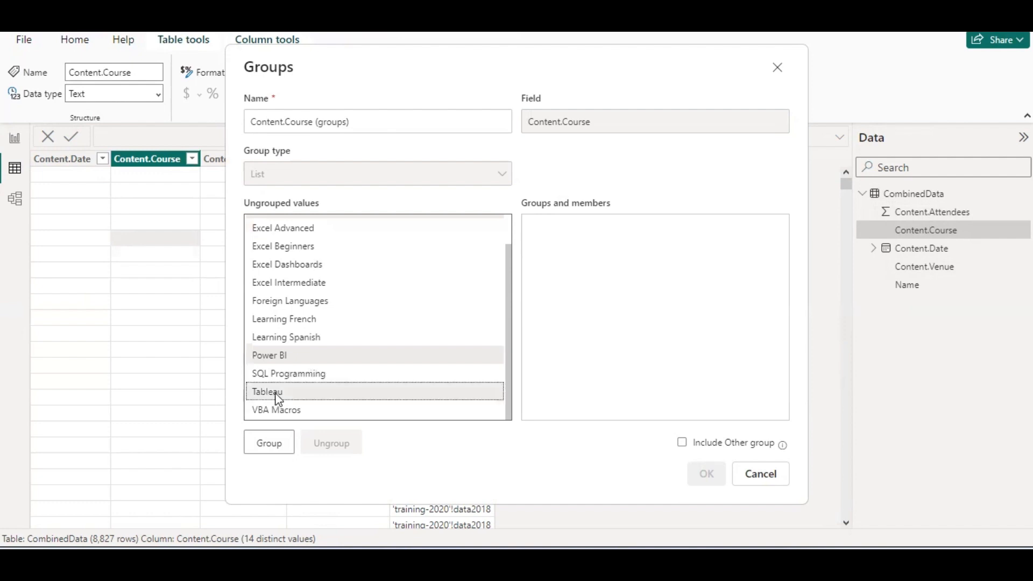
pyautogui.click(267, 448)
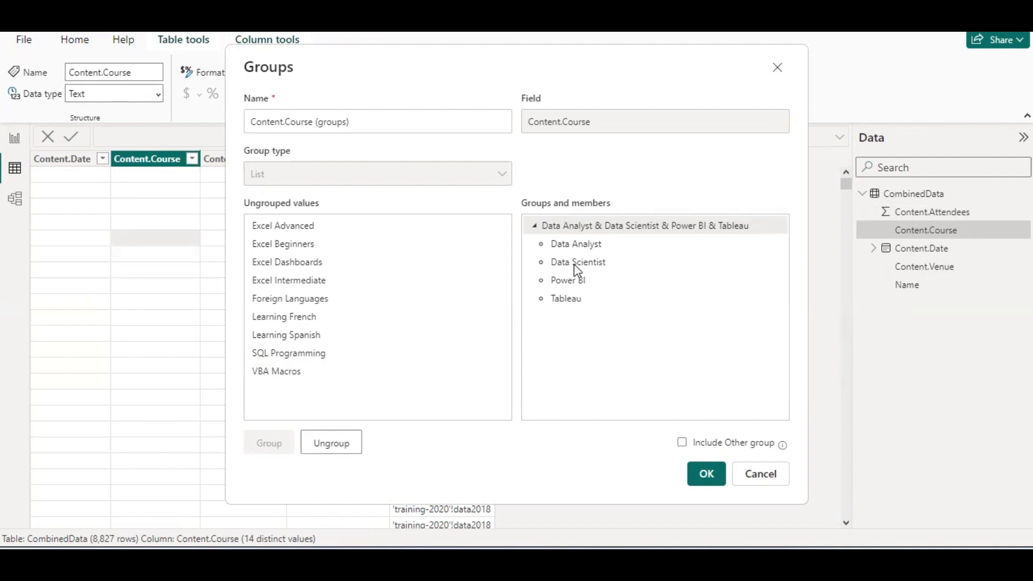
# Rename the group containing Data Analyst, Data Scientist, Power BI and Tableau as AI Courses
pyautogui.click(612, 233)
pyautogui.doubleClick(612, 231)
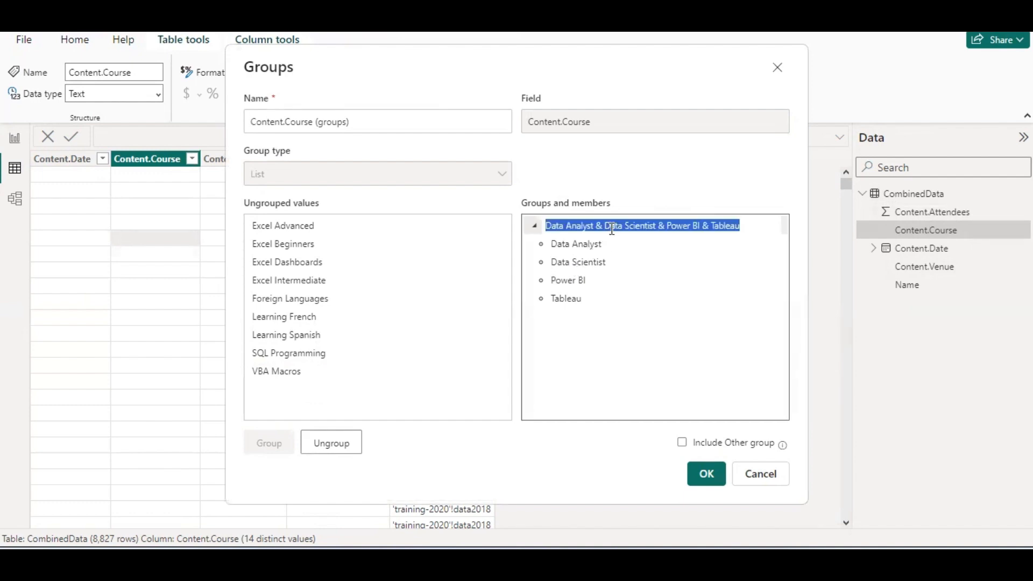
pyautogui.write('A')
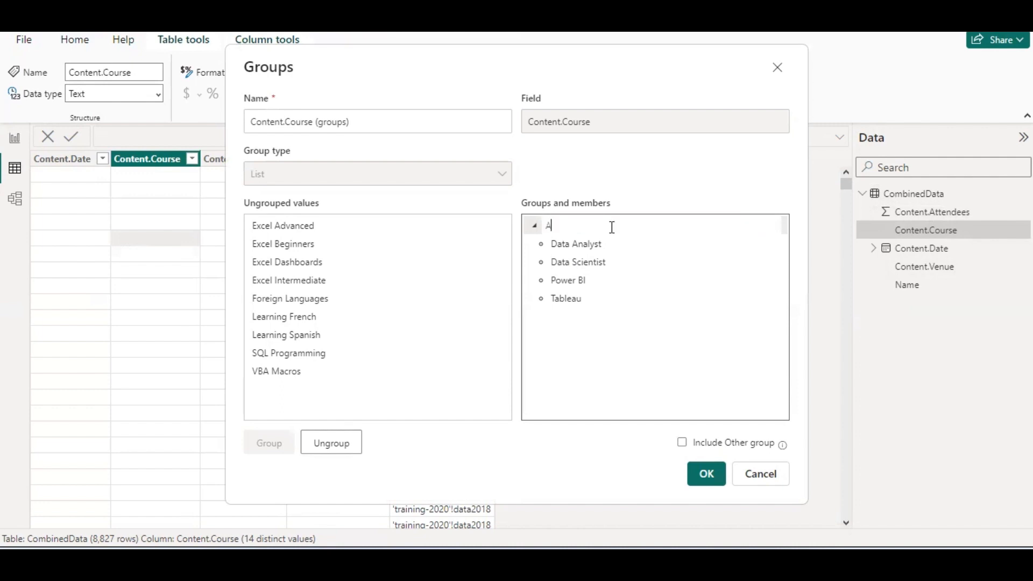
pyautogui.write('I Coursse')
pyautogui.write('se')
pyautogui.press('Return')
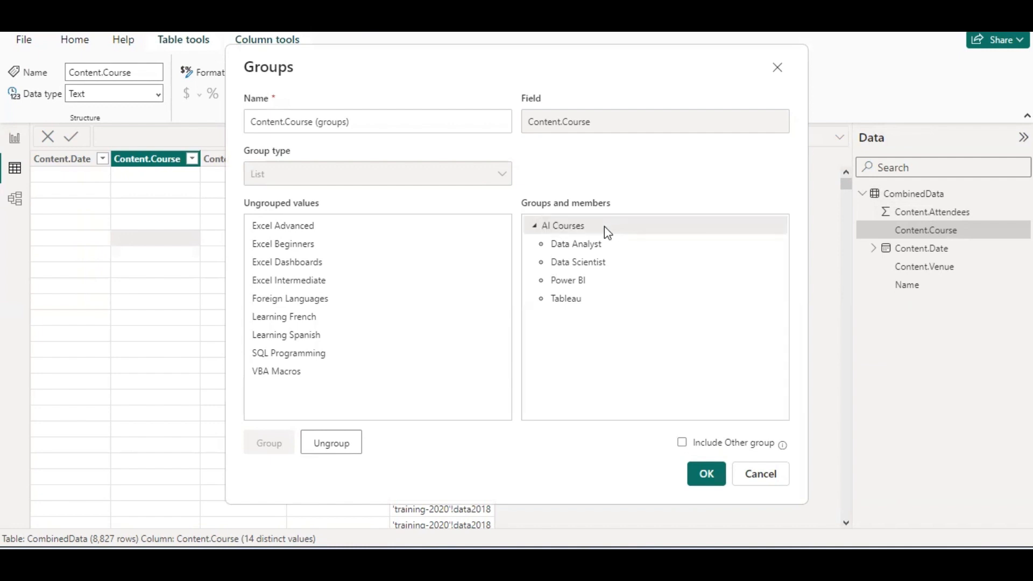
# Group Excel Advanced, Excel Beginners, Excel Dashboards, Excel Intermediate and VBA Macros under the name Excel Courses
pyautogui.click(320, 227)
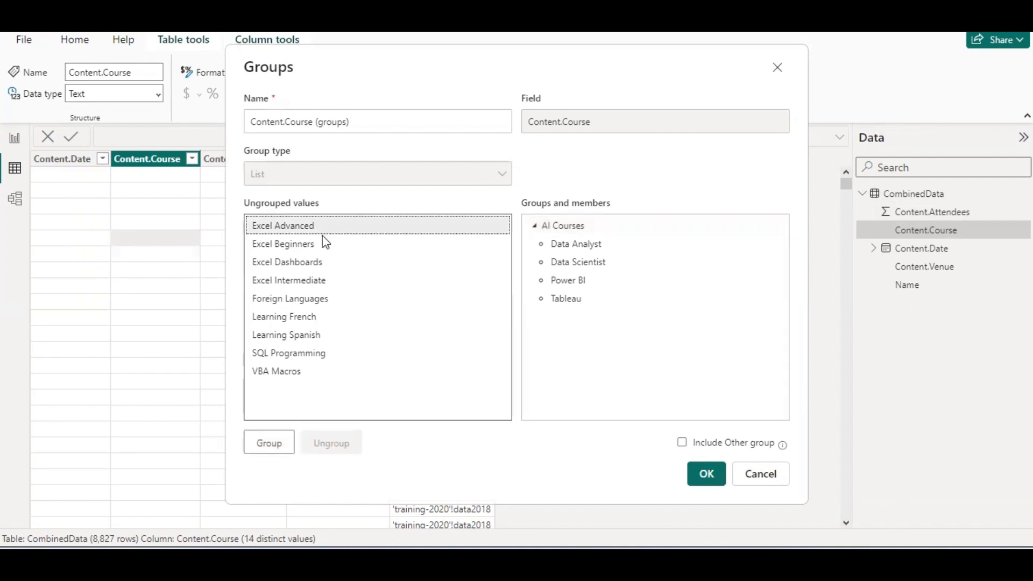
pyautogui.keyDown('shift'); pyautogui.click(325, 280); pyautogui.keyUp('shift')
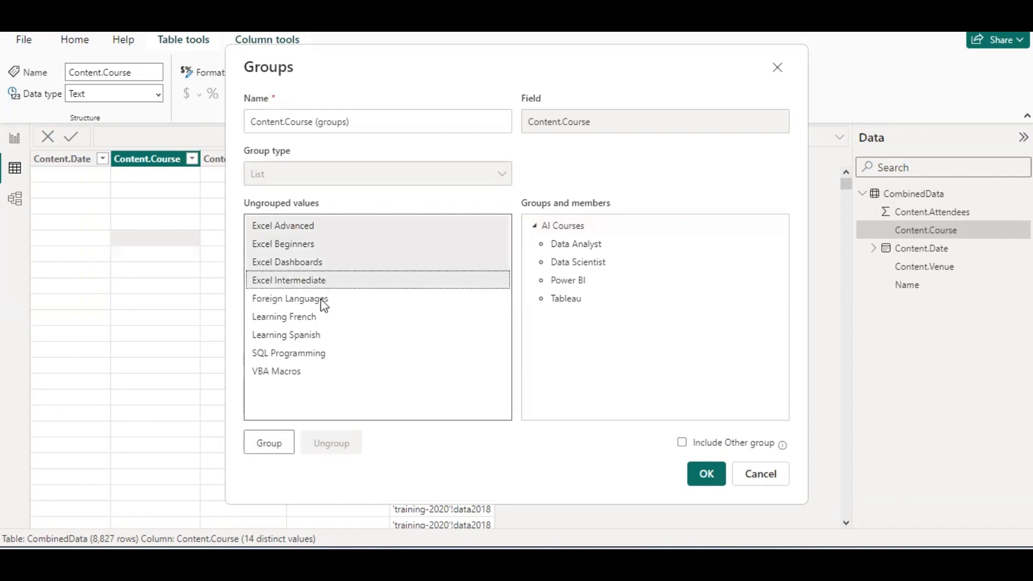
pyautogui.keyDown('ctrl'); pyautogui.click(304, 373); pyautogui.keyUp('ctrl')
pyautogui.click(269, 444)
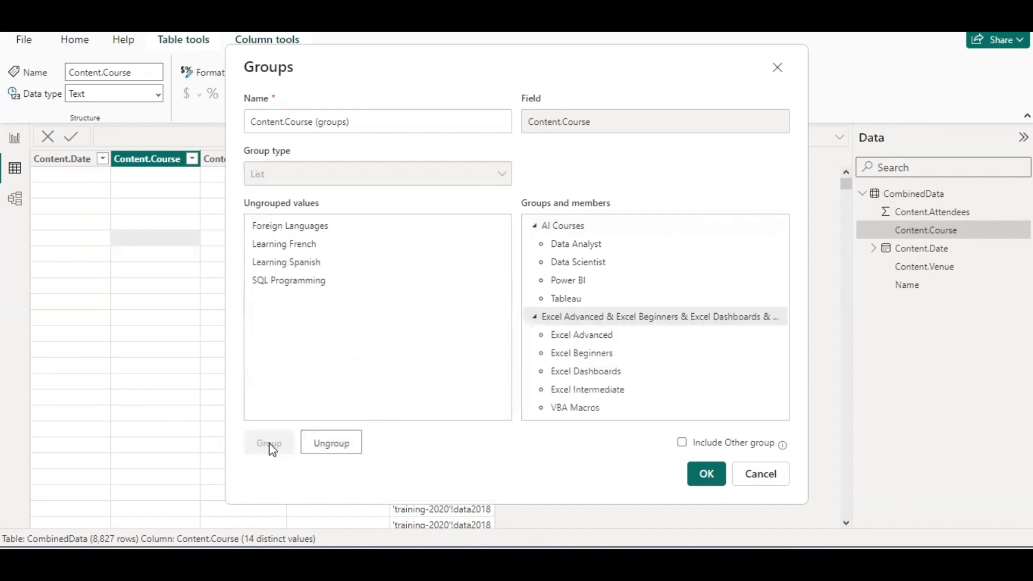
pyautogui.doubleClick(640, 318)
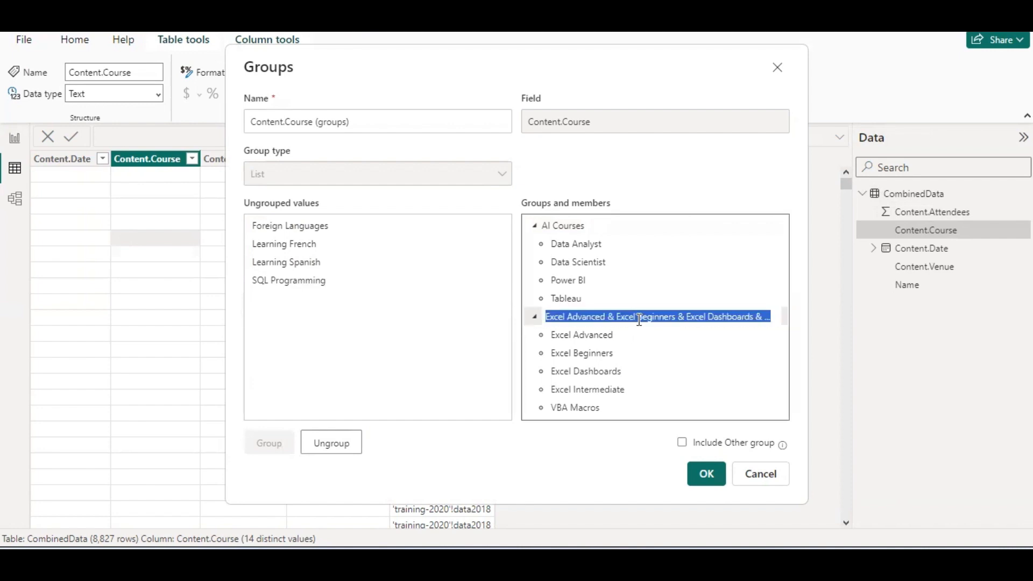
pyautogui.write('Exce')
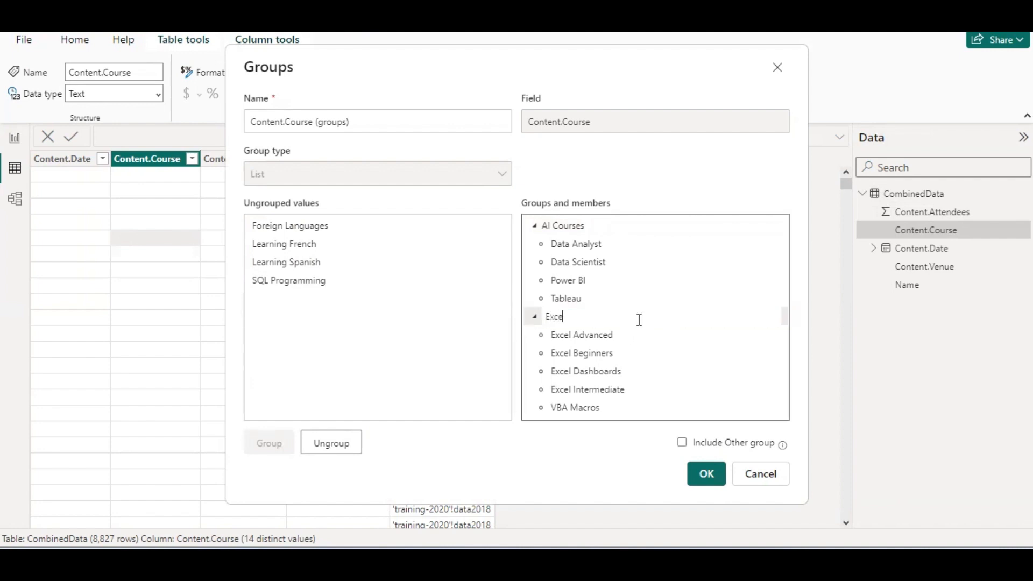
pyautogui.write('l Courses')
pyautogui.press('Return')
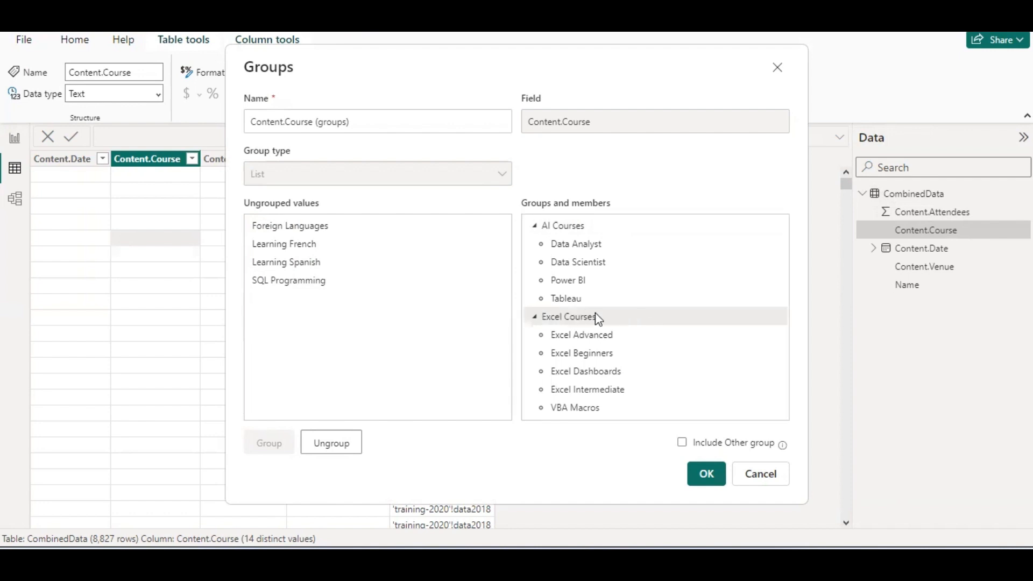
# Group Foreign Languages, Learning French and Learning Spanish under the name Foreign Languages
pyautogui.click(277, 228)
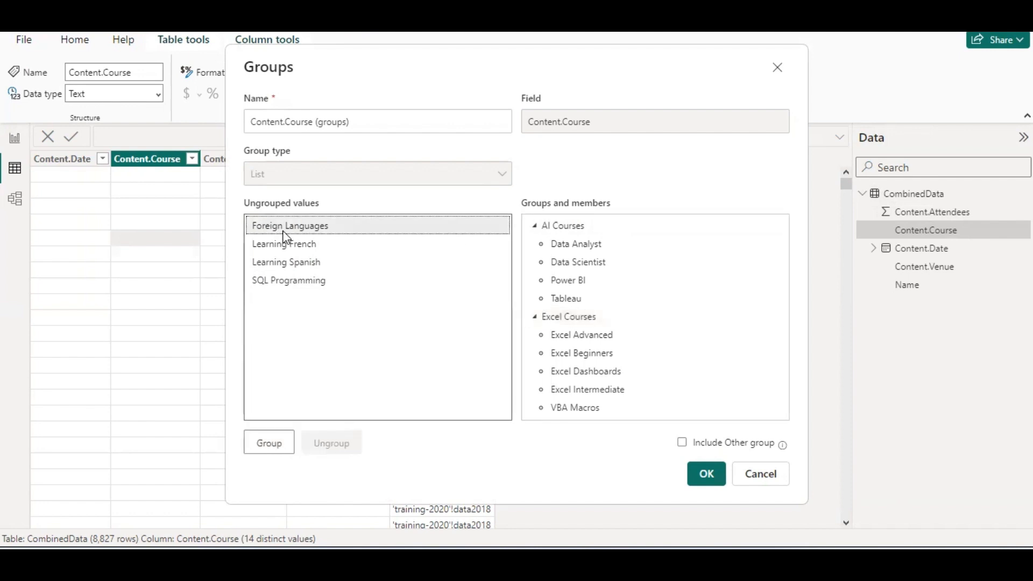
pyautogui.keyDown('shift'); pyautogui.click(296, 263); pyautogui.keyUp('shift')
pyautogui.click(268, 443)
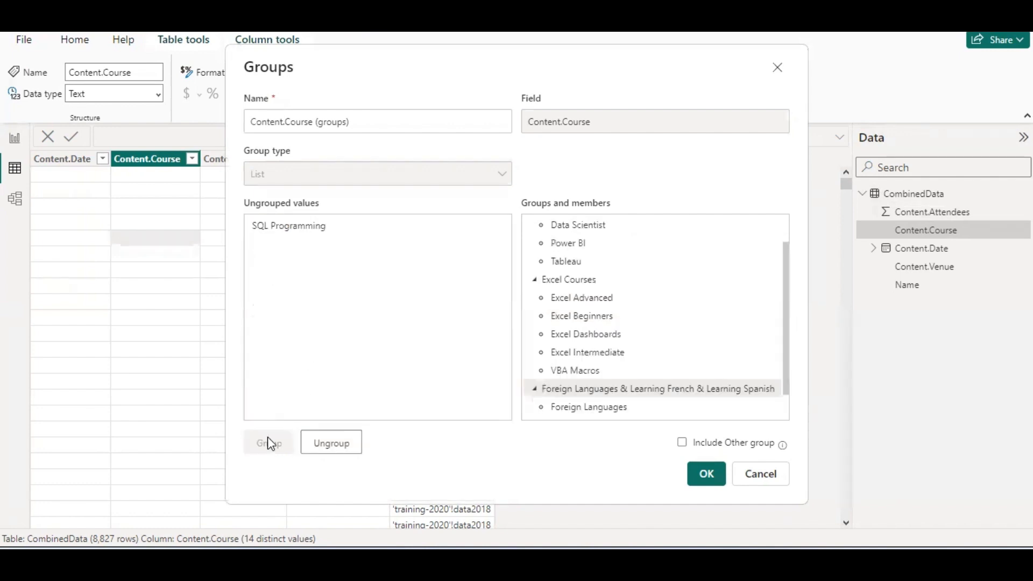
pyautogui.doubleClick(623, 389)
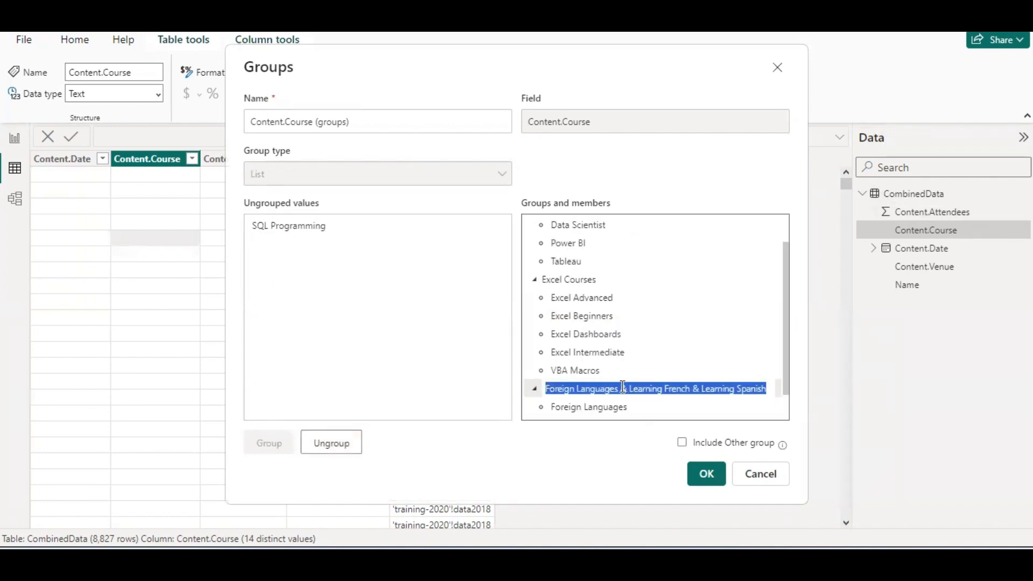
pyautogui.press('Return')
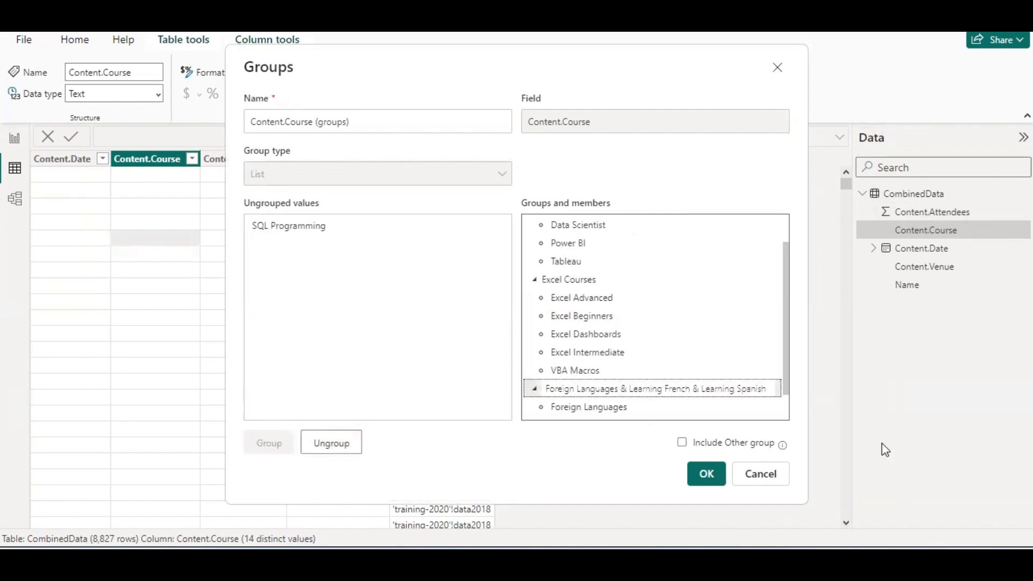
pyautogui.hotkey('ctrl', 'shift', 'Left')
pyautogui.hotkey('ctrl', 'shift', 'Left')
pyautogui.hotkey('ctrl', 'shift', 'Left')
pyautogui.hotkey('ctrl', 'shift', 'Left')
pyautogui.hotkey('ctrl', 'shift', 'Left')
pyautogui.hotkey('ctrl', 'shift', 'Left')
pyautogui.press('BackSpace')
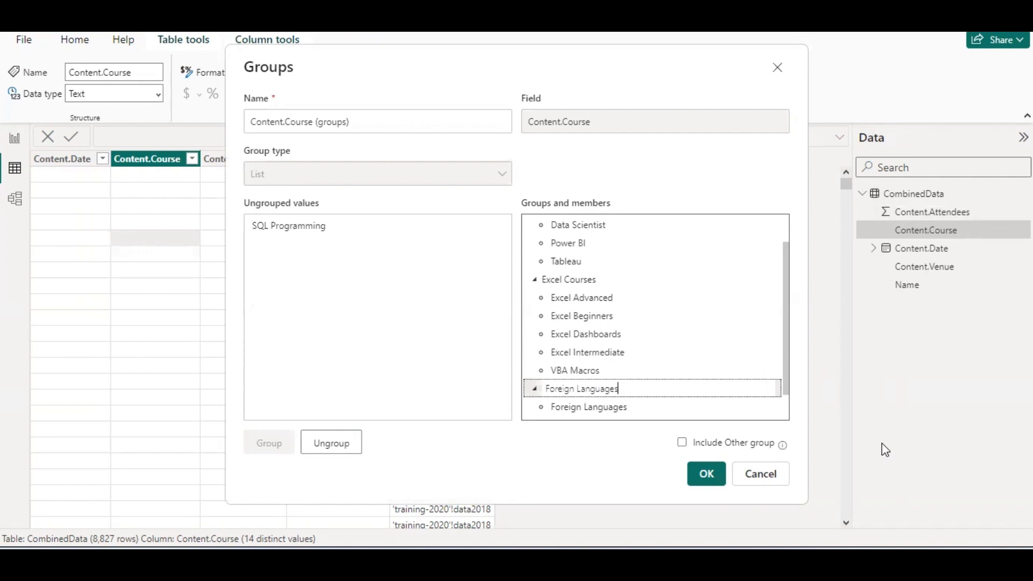
pyautogui.press('Return')
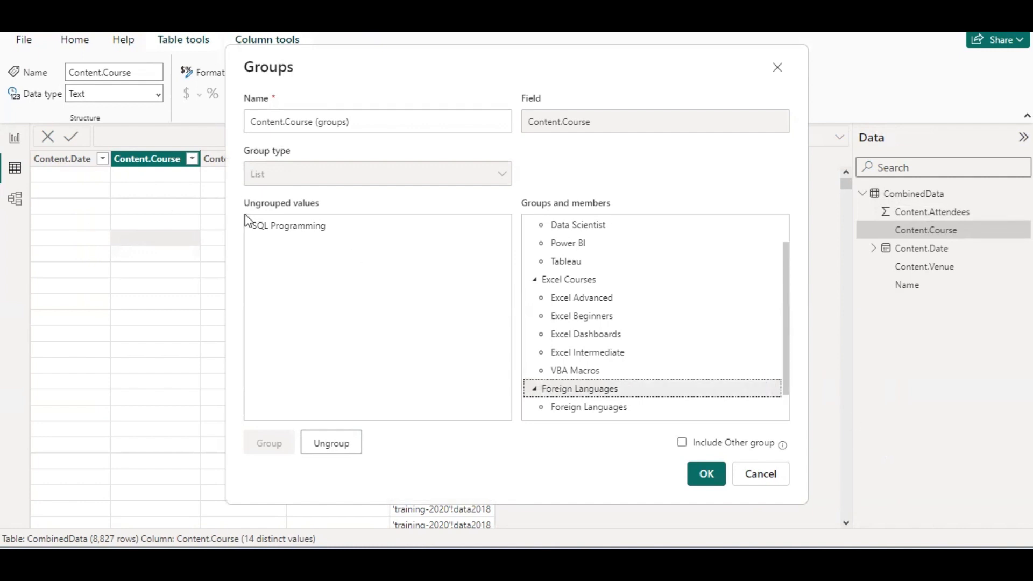
# Put SQL Programming in its own group and name that group Programming
pyautogui.click(282, 237)
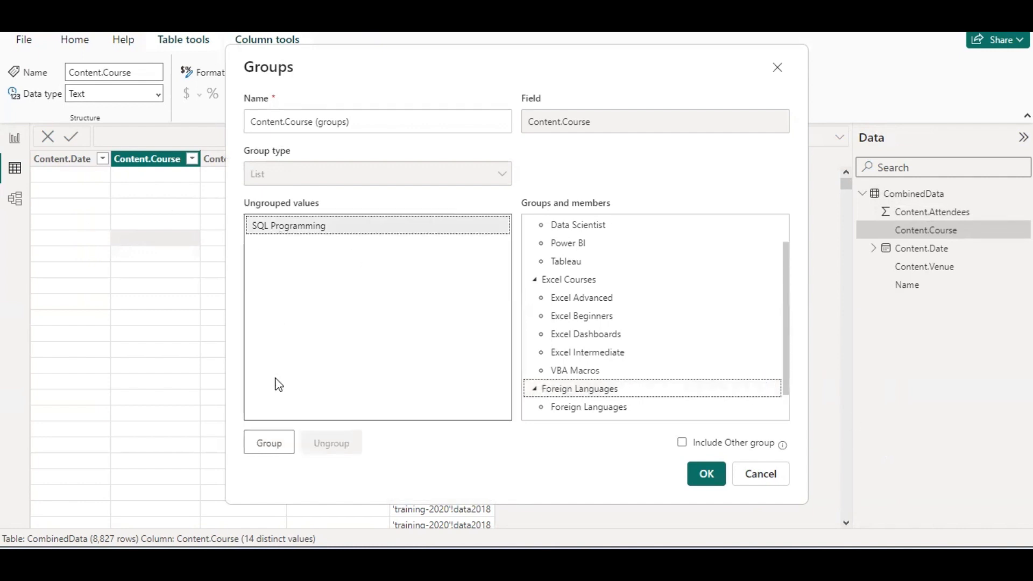
pyautogui.click(273, 444)
pyautogui.doubleClick(602, 396)
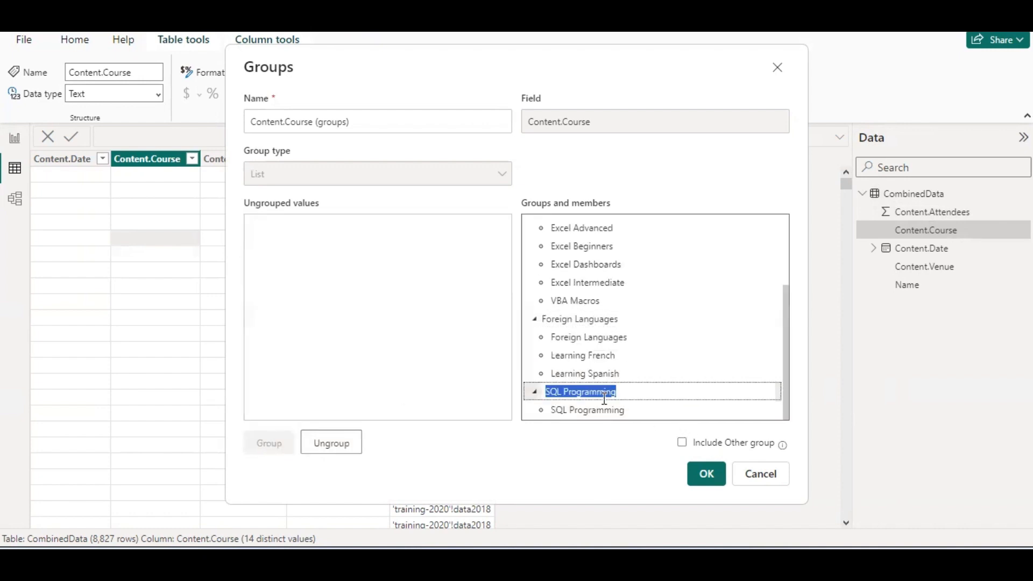
pyautogui.doubleClick(571, 392)
pyautogui.press('Left')
pyautogui.press('BackSpace')
pyautogui.press('BackSpace')
pyautogui.press('BackSpace')
pyautogui.press('BackSpace')
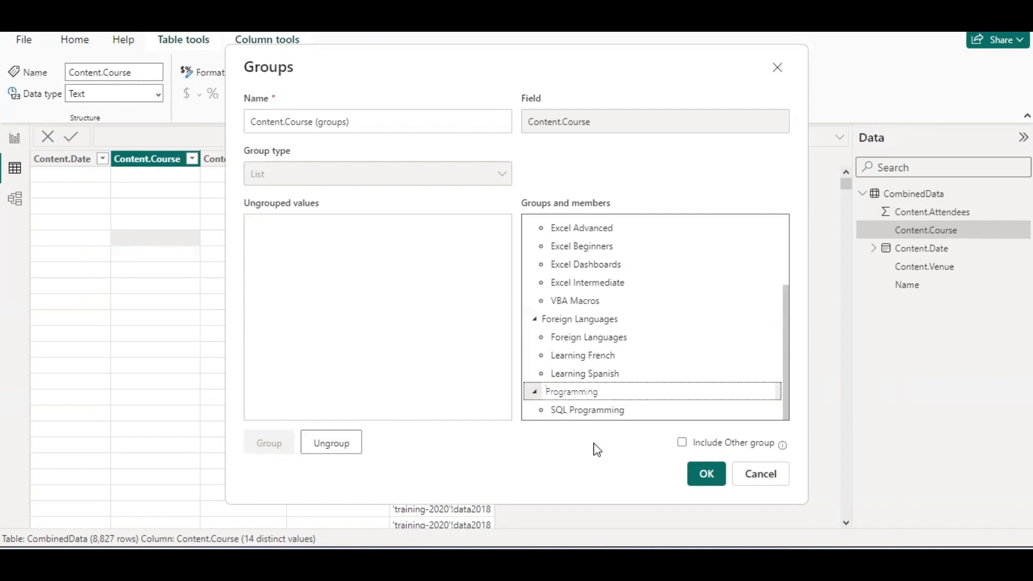
pyautogui.press('Return')
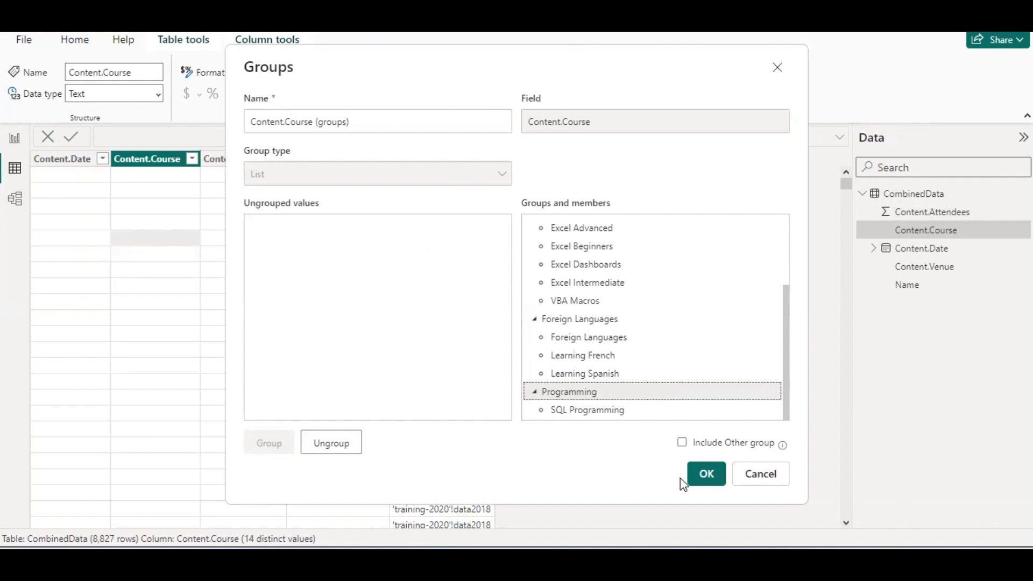
# Accept the course groups and filter the blank dates out of the Content.Date column
pyautogui.click(708, 474)
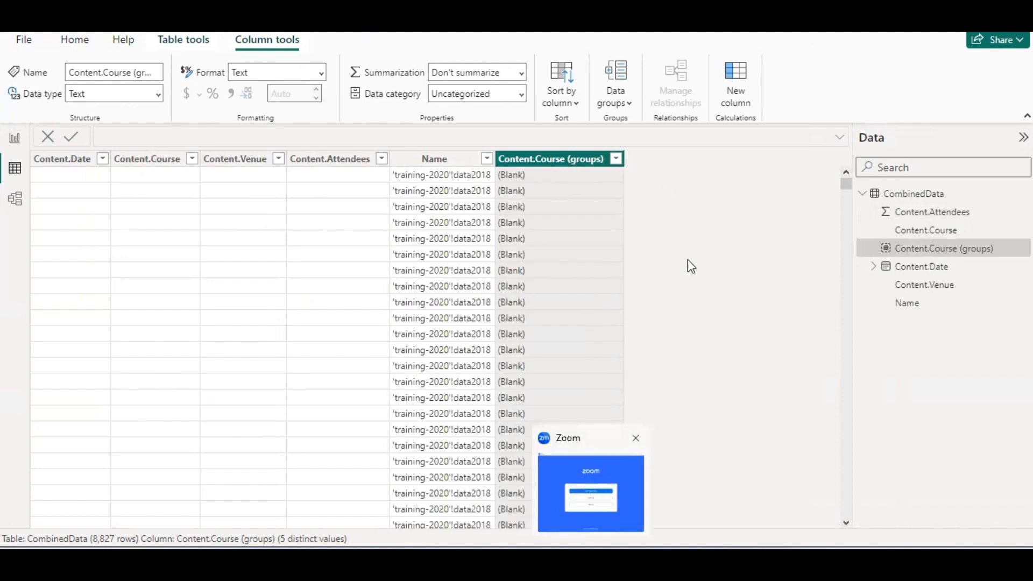
pyautogui.moveTo(846, 189); pyautogui.dragTo(881, 166)
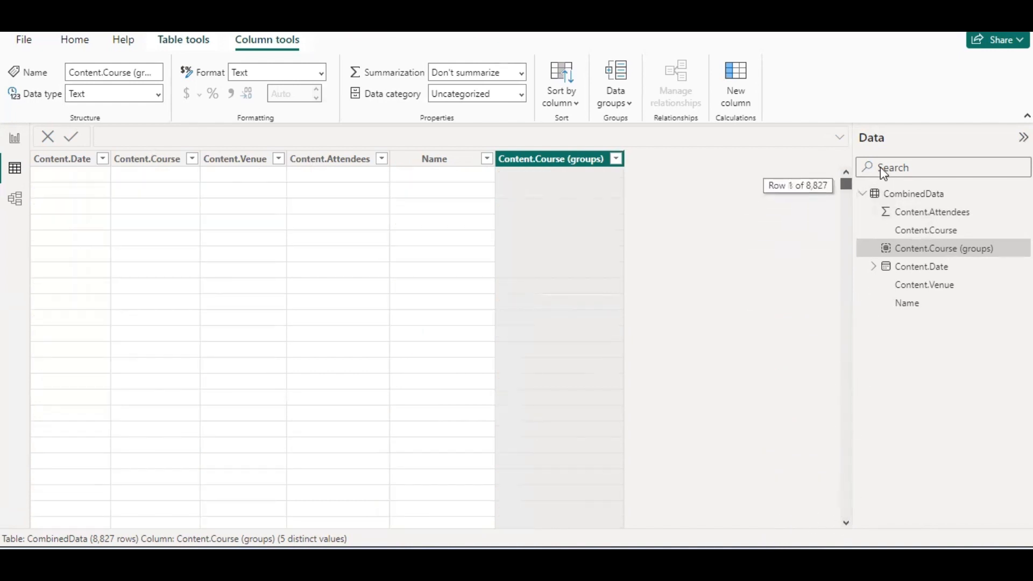
pyautogui.click(101, 160)
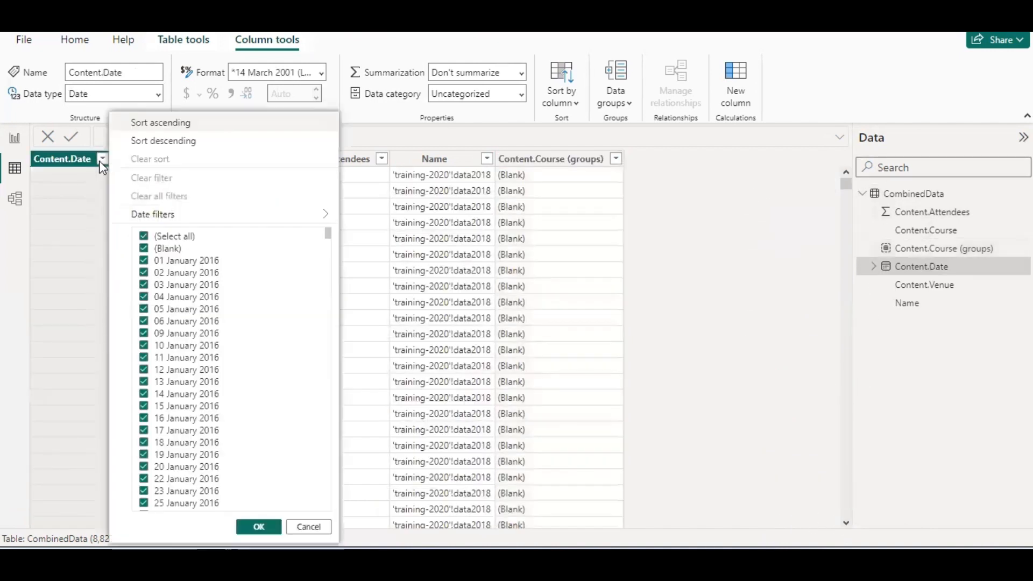
pyautogui.click(144, 248)
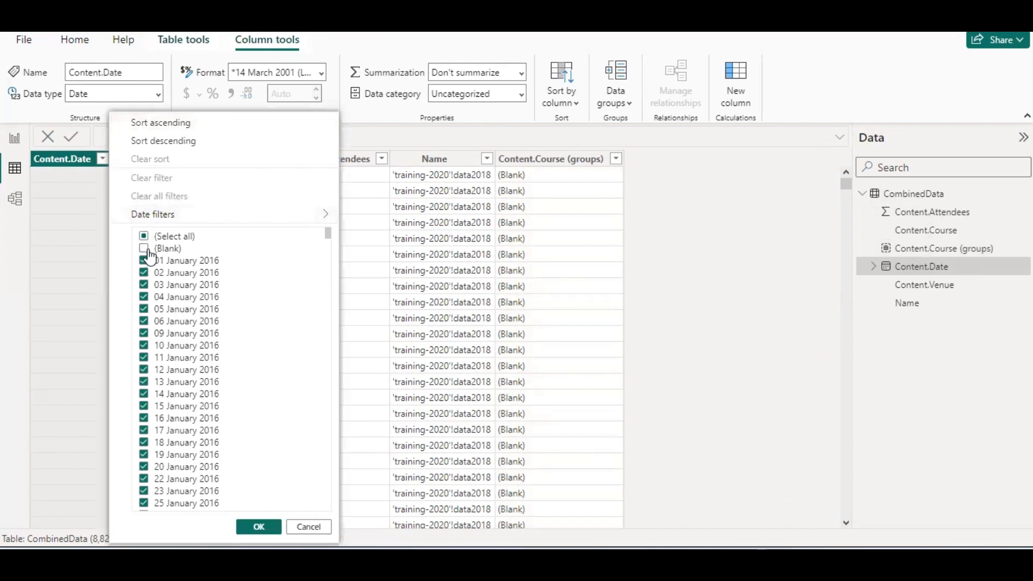
pyautogui.click(257, 527)
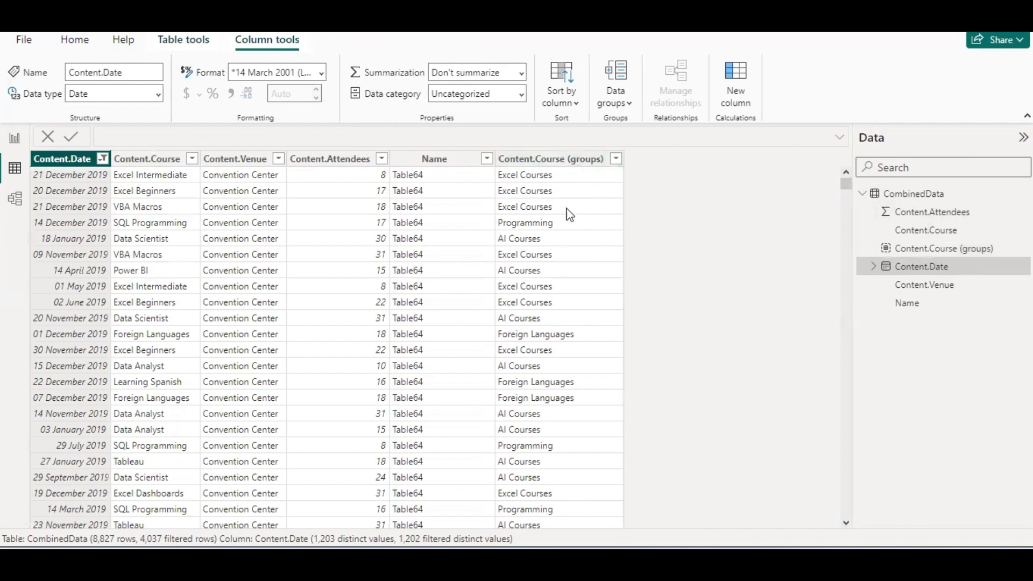
# Sort the Content.Course (groups) column by Content.Course (groups) and refresh the data
pyautogui.click(570, 160)
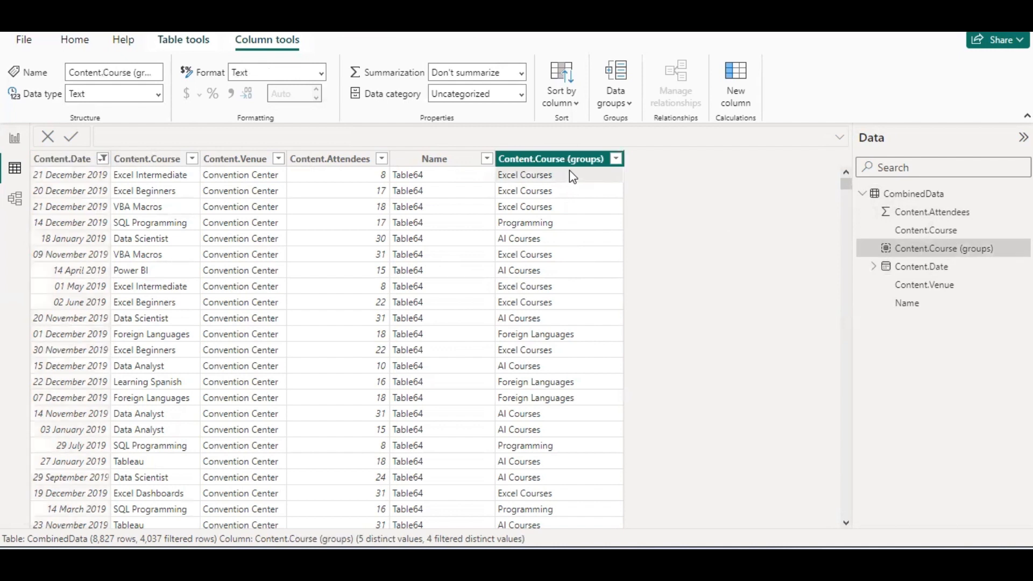
pyautogui.click(567, 88)
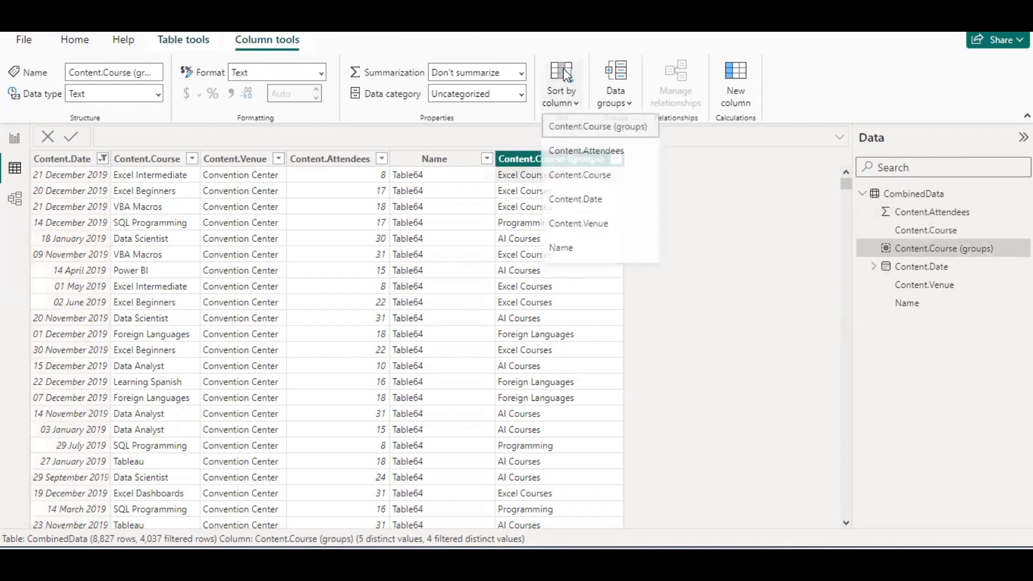
pyautogui.click(567, 77)
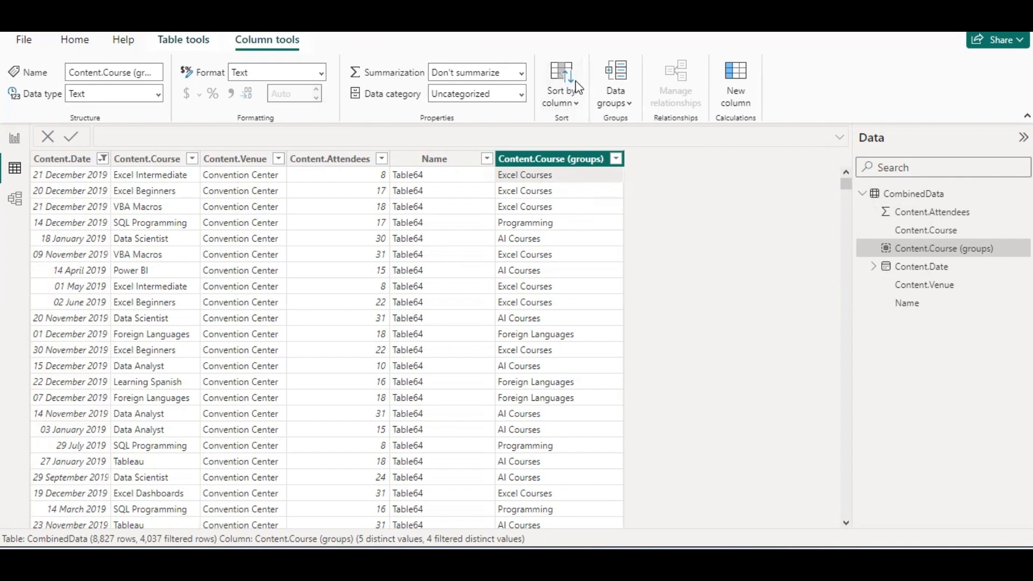
pyautogui.click(563, 92)
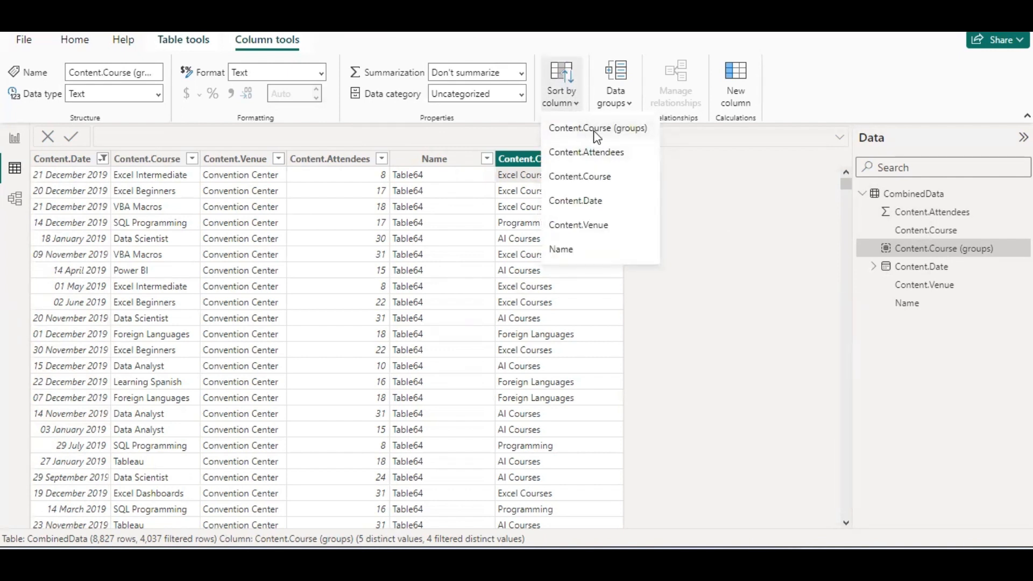
pyautogui.click(594, 132)
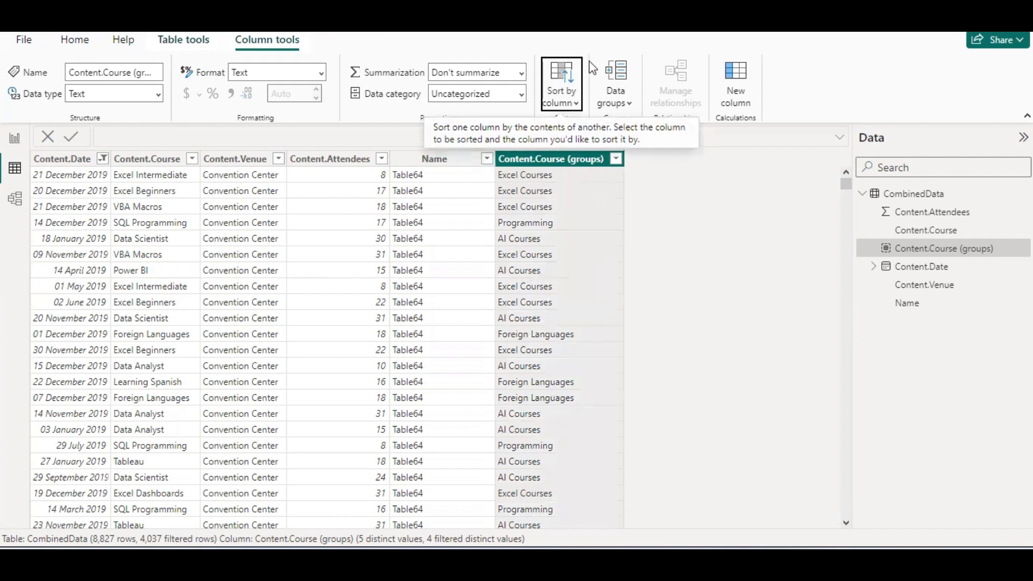
pyautogui.click(557, 73)
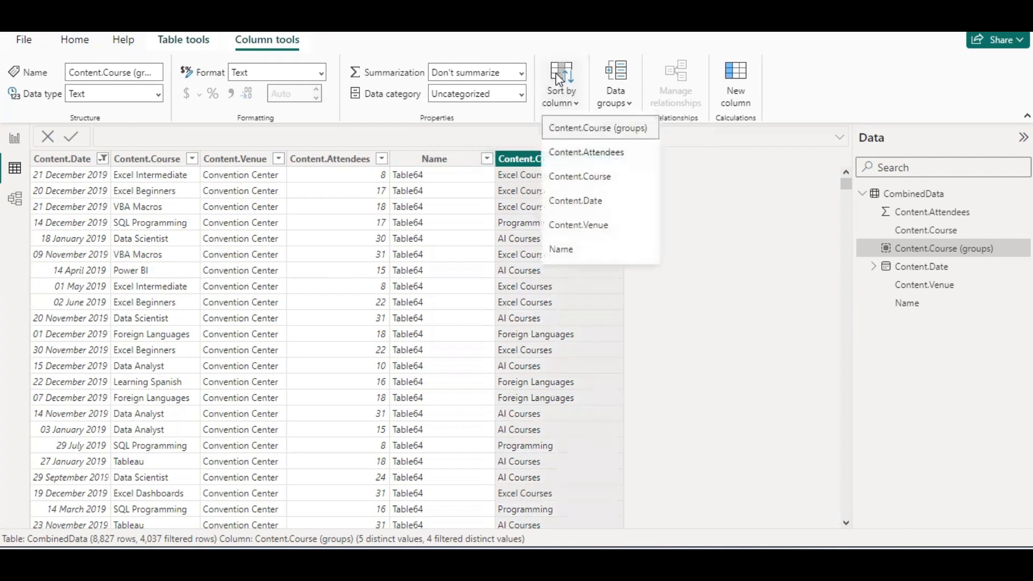
pyautogui.click(572, 130)
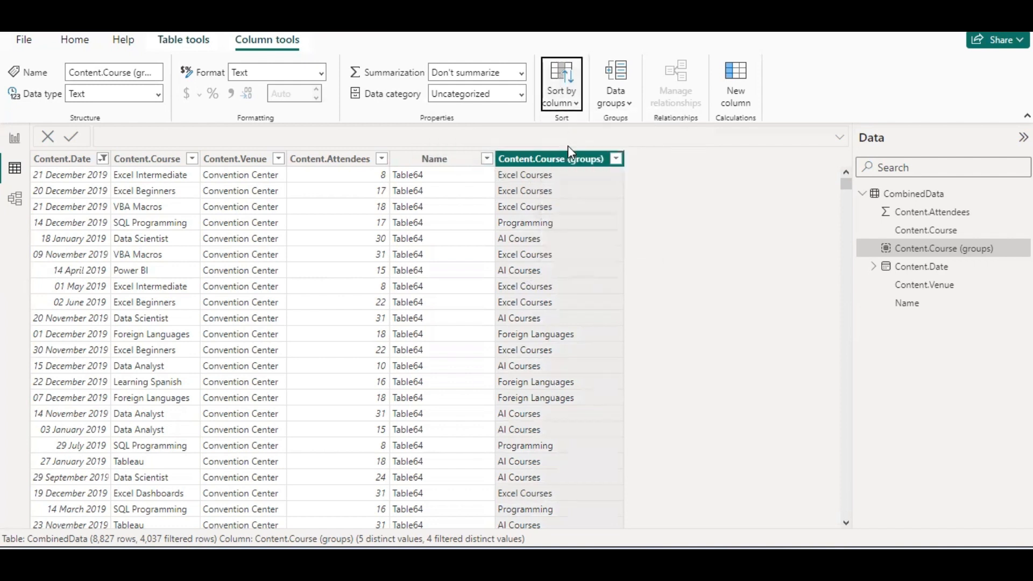
pyautogui.rightClick(562, 227)
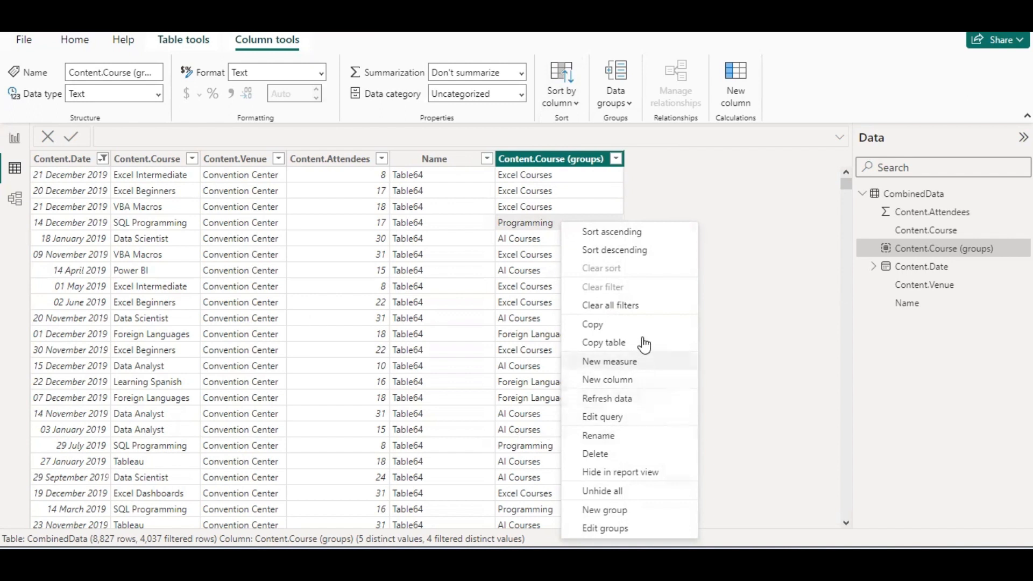
pyautogui.click(643, 398)
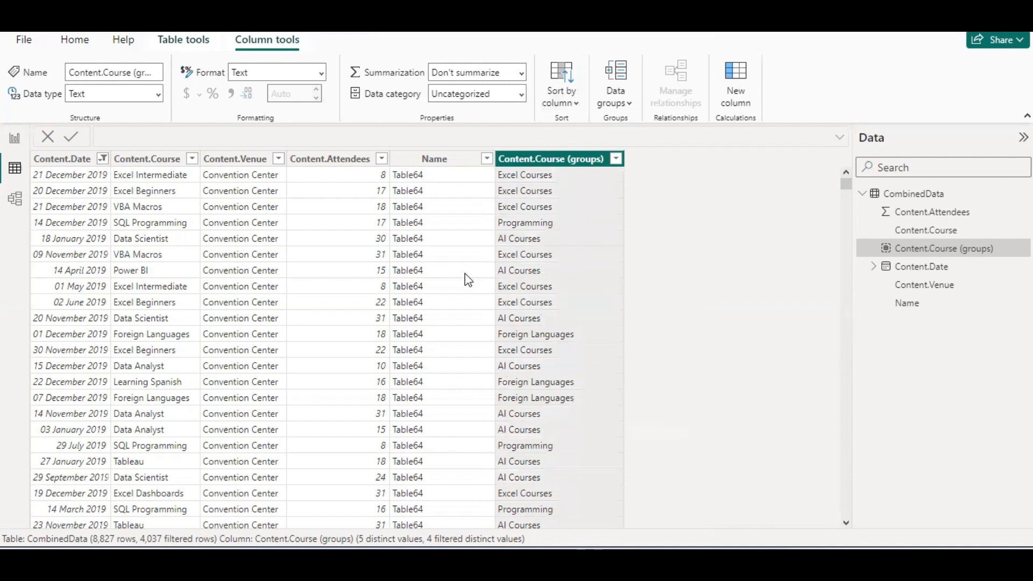
# Create a new group on Content.Attendees with group type Bin, bin type Size of bins and a bin size of 5
pyautogui.click(324, 161)
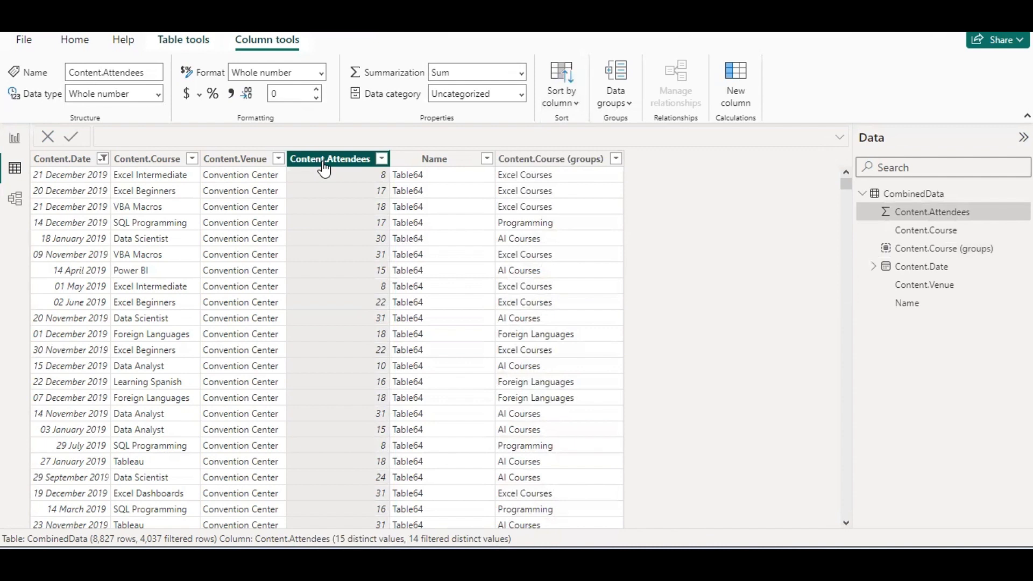
pyautogui.rightClick(330, 161)
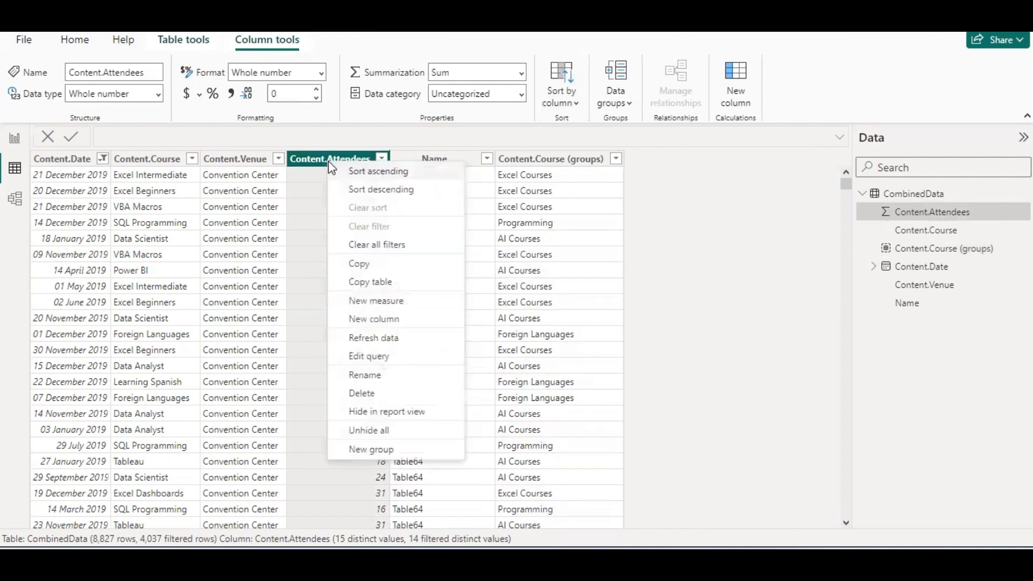
pyautogui.click(388, 451)
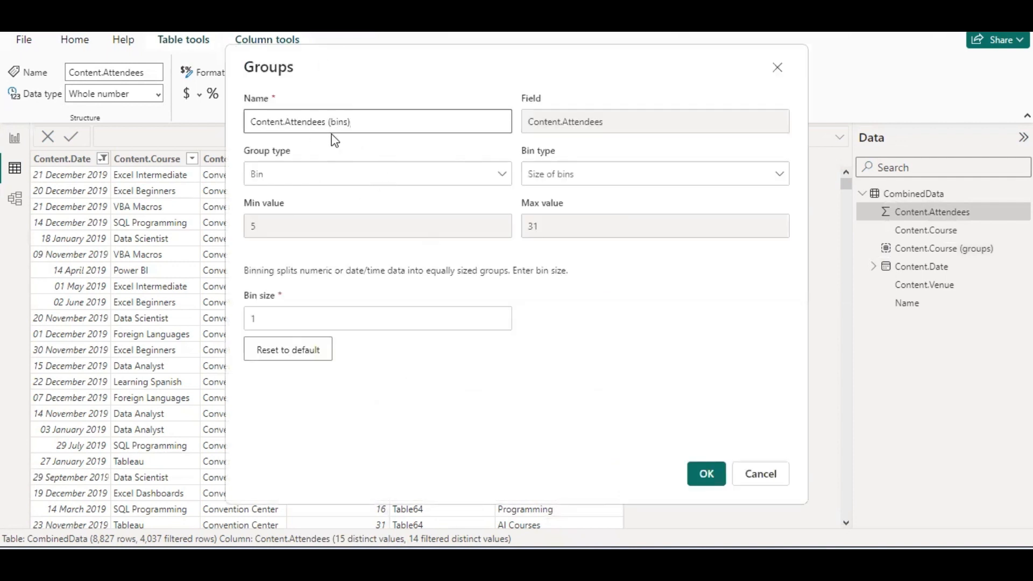
pyautogui.click(416, 175)
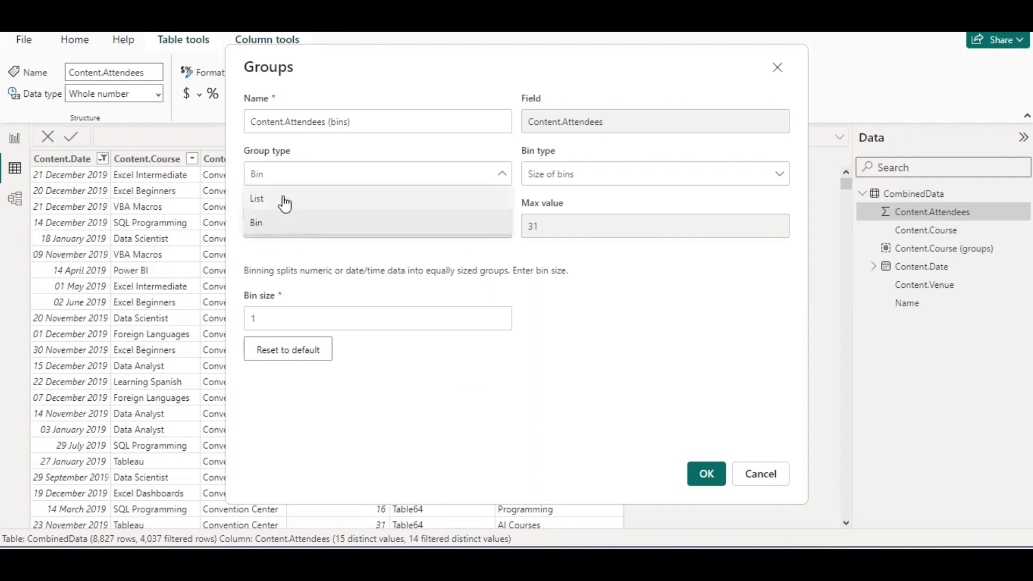
pyautogui.click(301, 230)
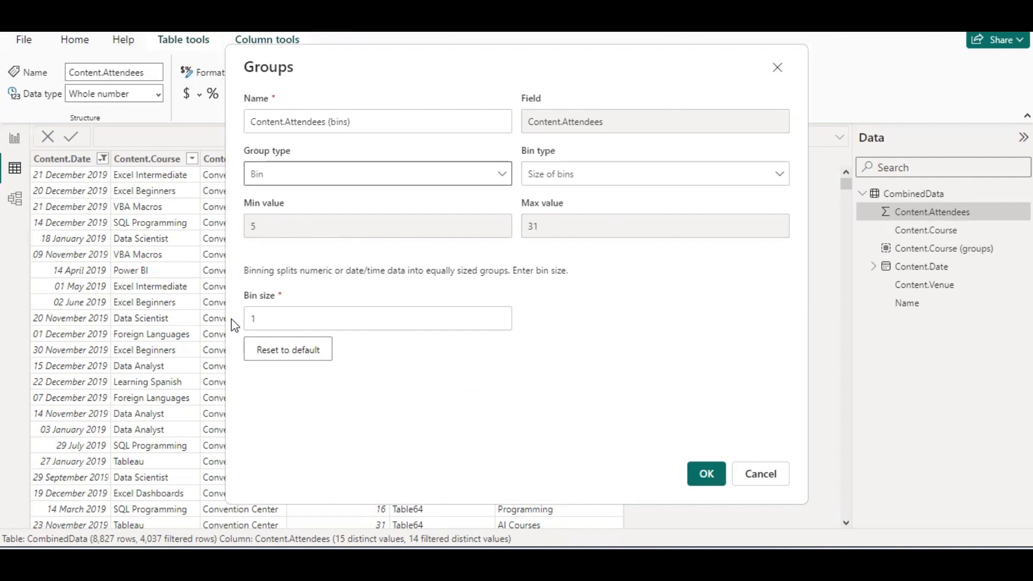
pyautogui.doubleClick(245, 322)
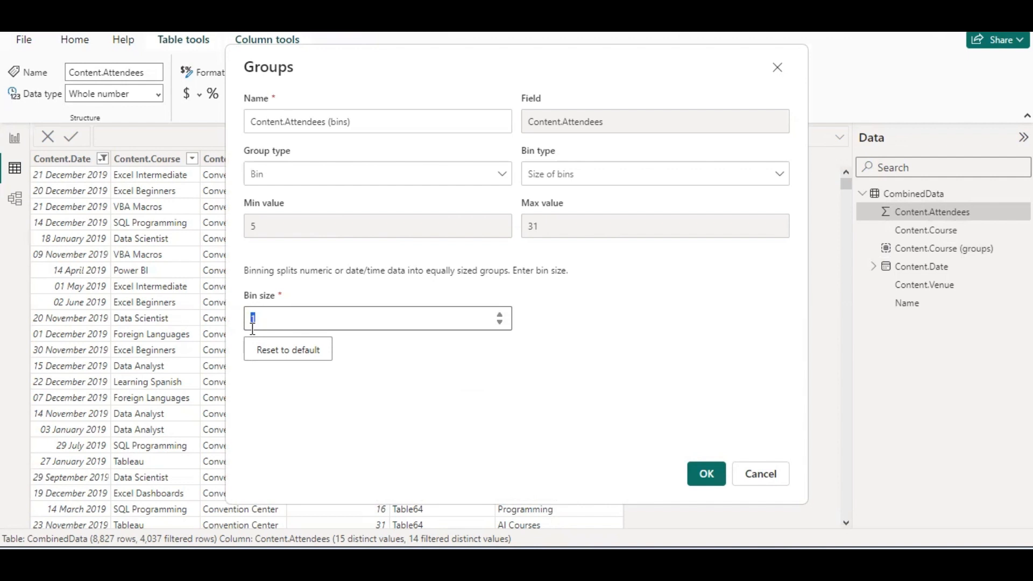
pyautogui.write('5')
pyautogui.click(695, 174)
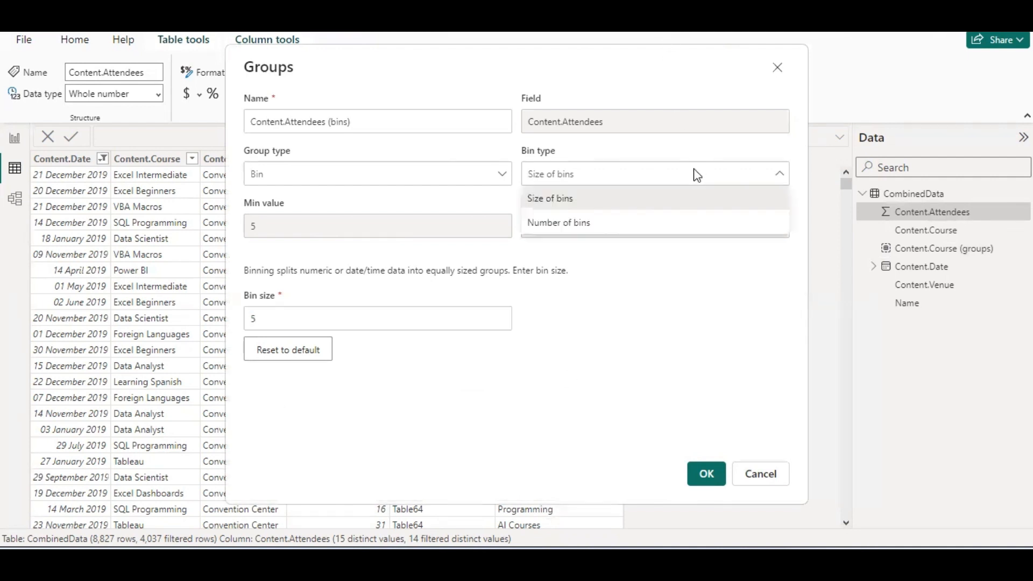
pyautogui.click(670, 208)
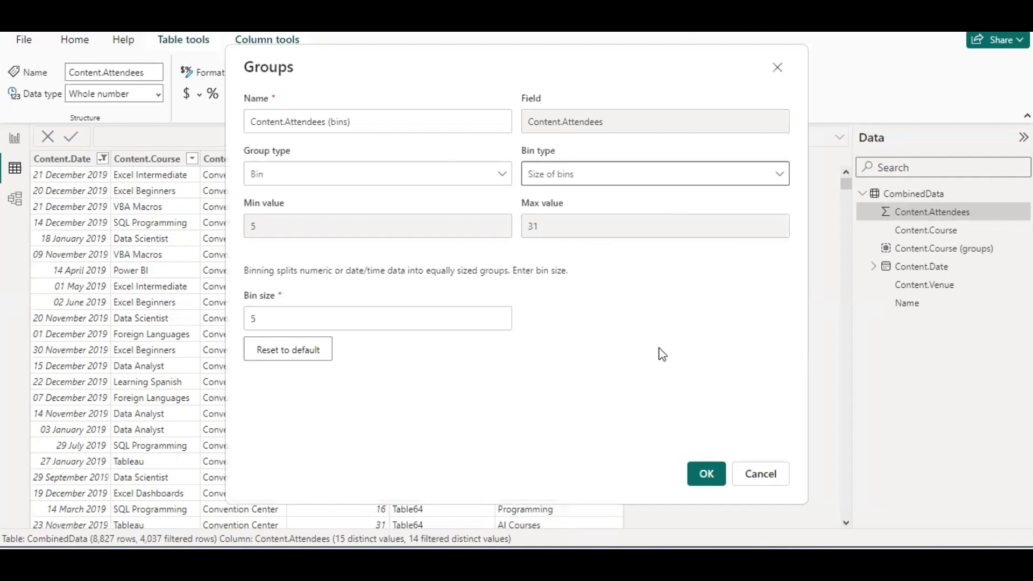
pyautogui.click(701, 475)
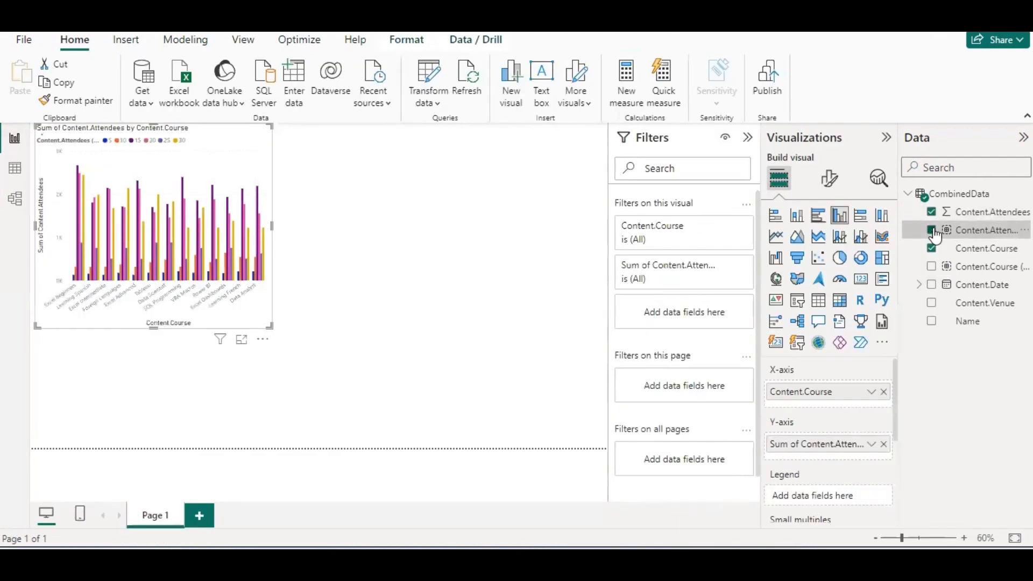
# Remove Content.Course from the column chart, keeping Content.Attendees split by Content.Attendees (bins)
pyautogui.click(932, 231)
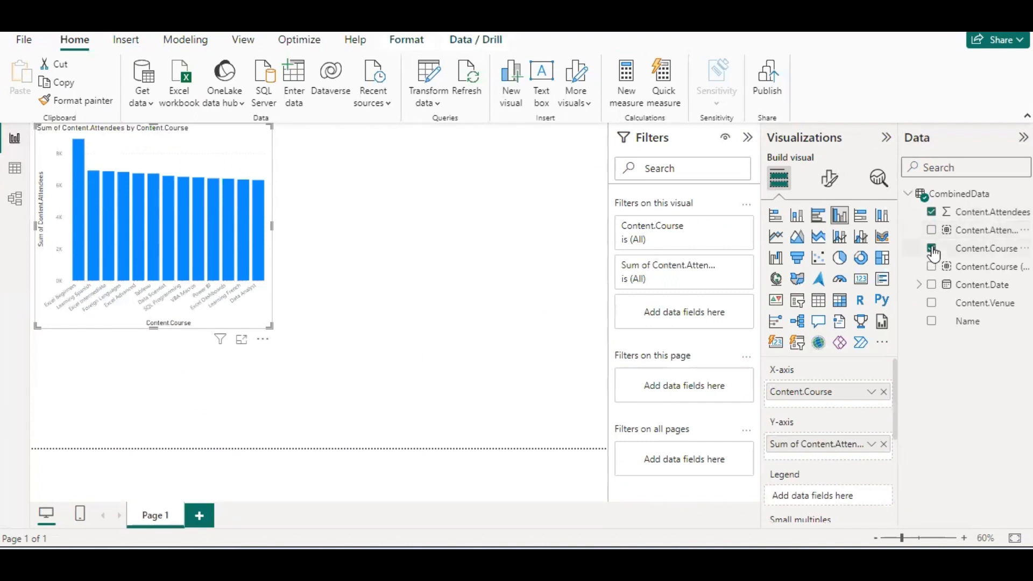
pyautogui.click(933, 232)
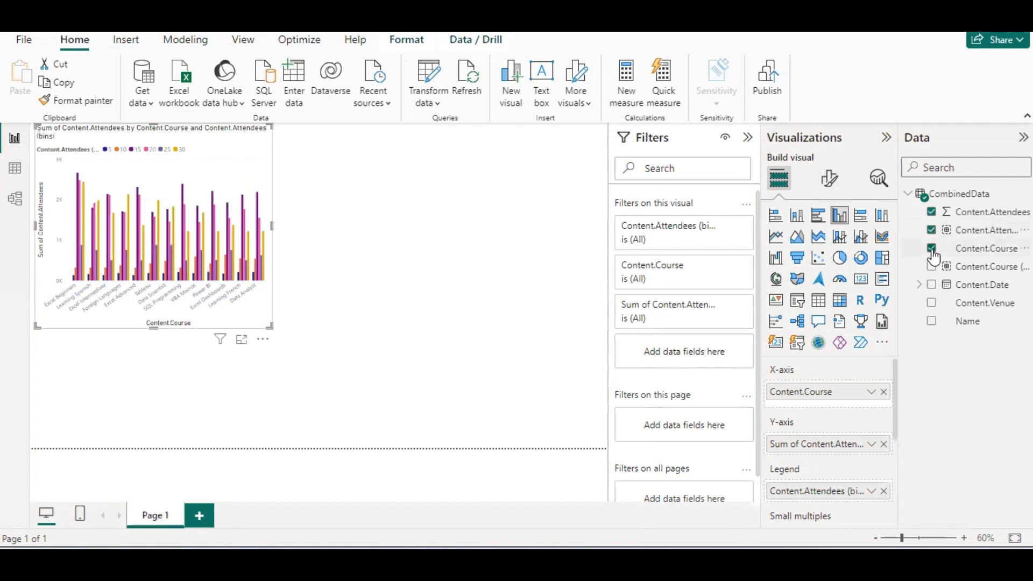
pyautogui.click(932, 249)
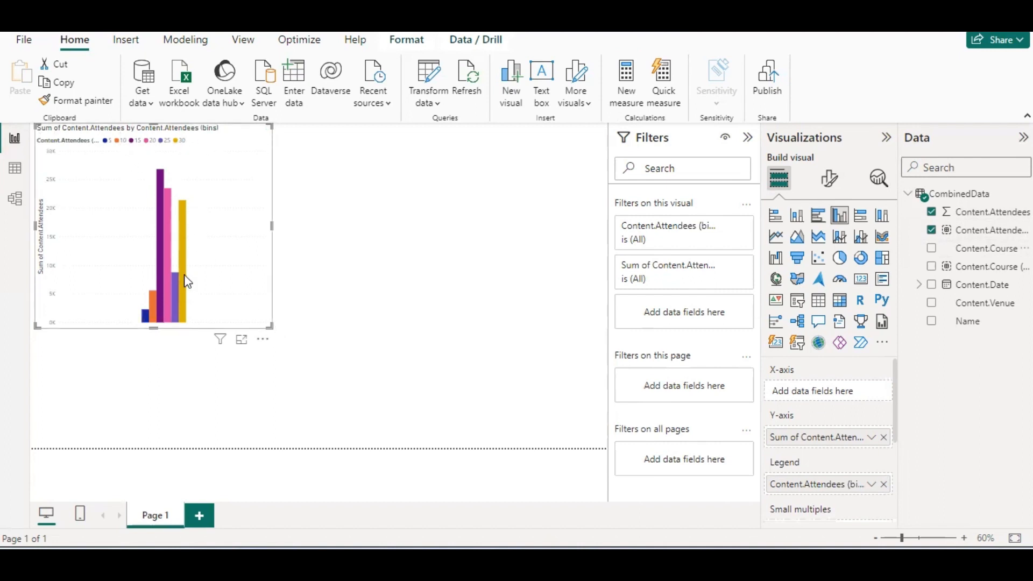
pyautogui.moveTo(185, 279)
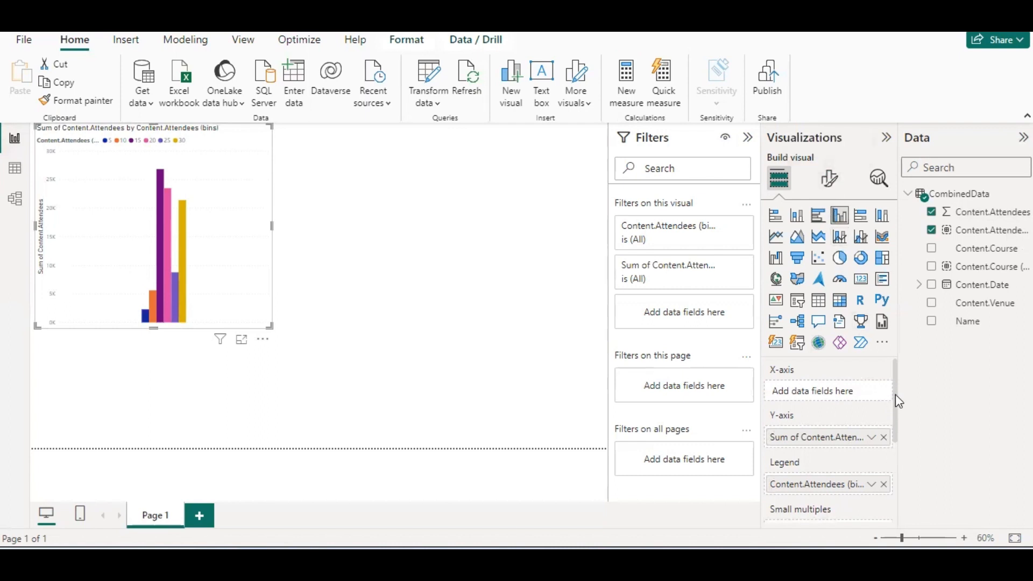
# Set the space between categories in the layout of the chart's columns to 40%
pyautogui.moveTo(898, 401); pyautogui.dragTo(896, 471)
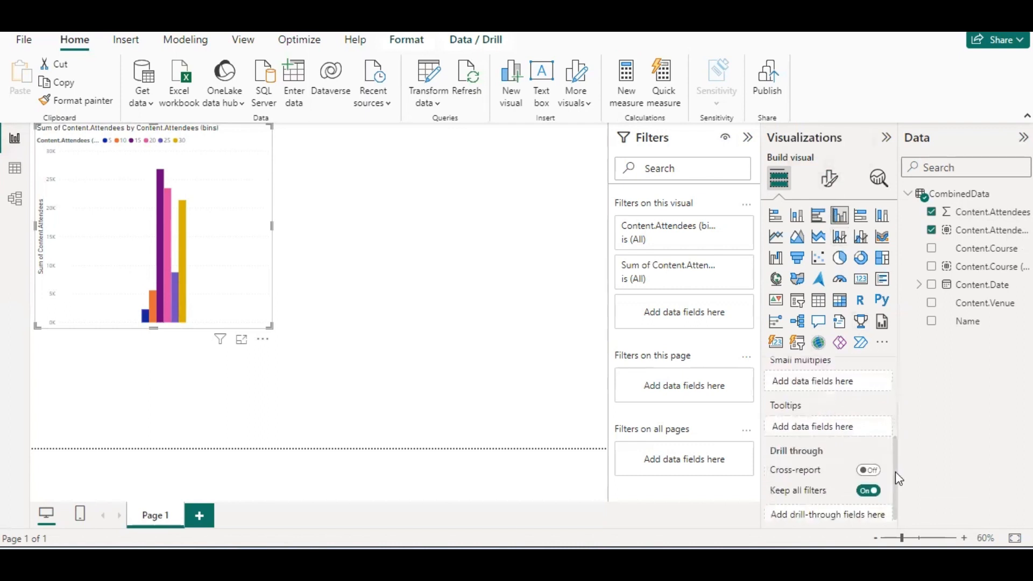
pyautogui.click(832, 183)
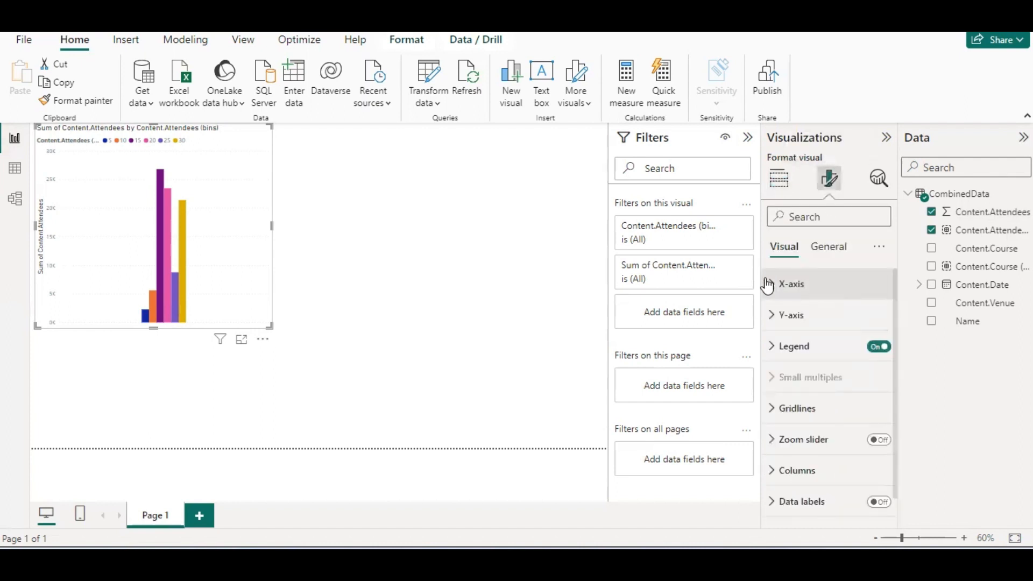
pyautogui.click(768, 285)
pyautogui.click(768, 286)
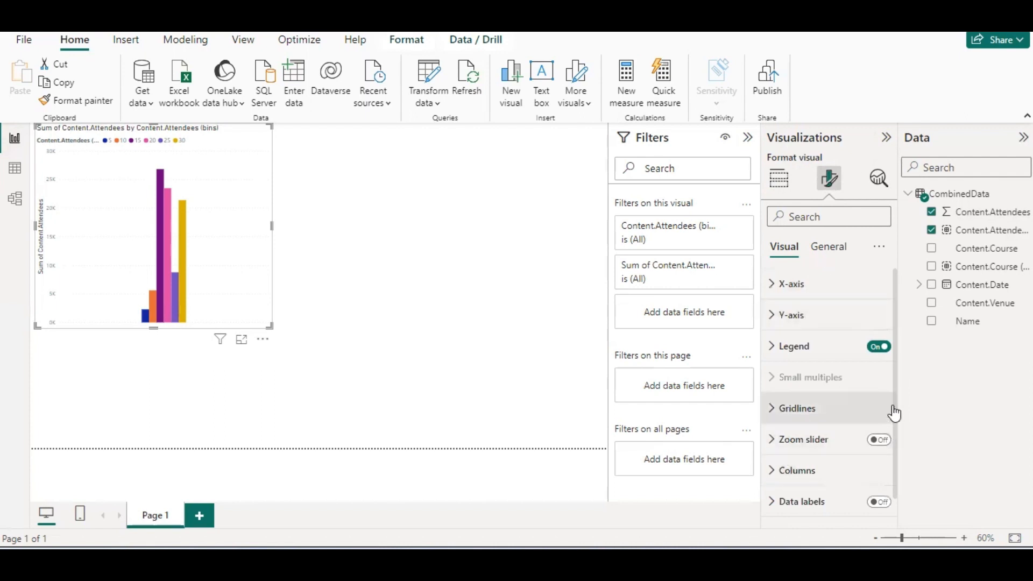
pyautogui.moveTo(896, 409); pyautogui.dragTo(897, 491)
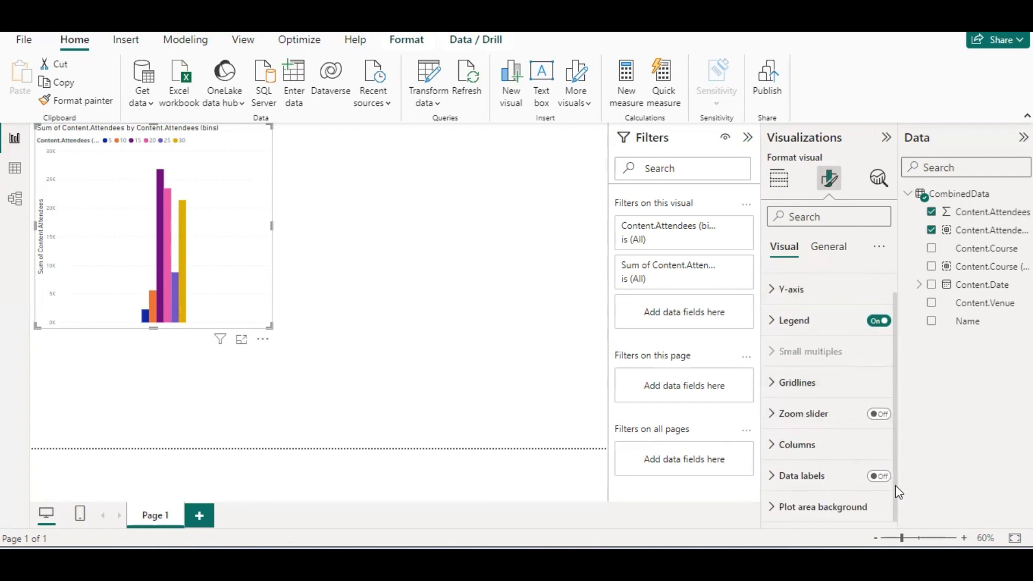
pyautogui.click(773, 445)
pyautogui.moveTo(895, 357); pyautogui.dragTo(904, 482)
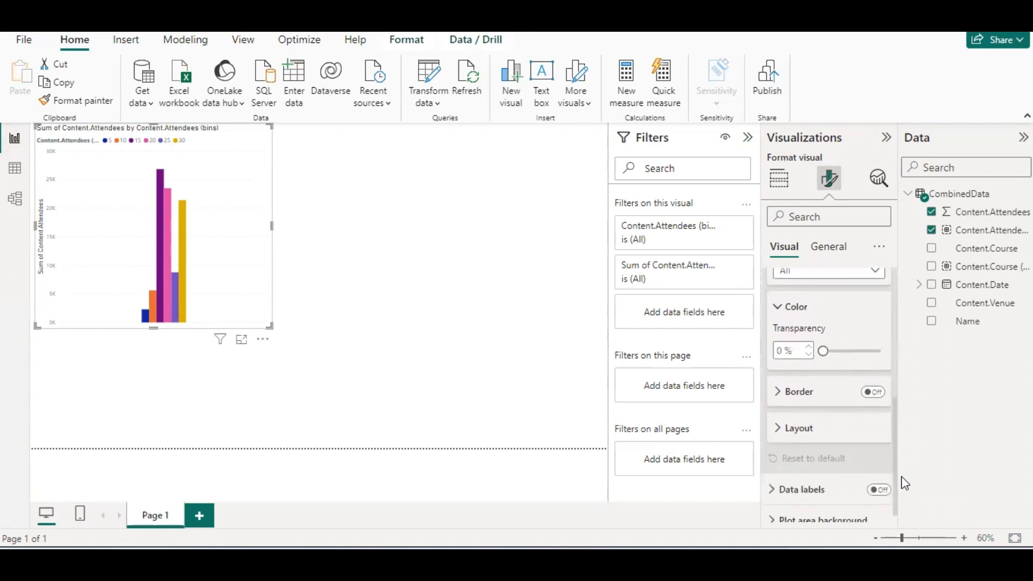
pyautogui.click(779, 420)
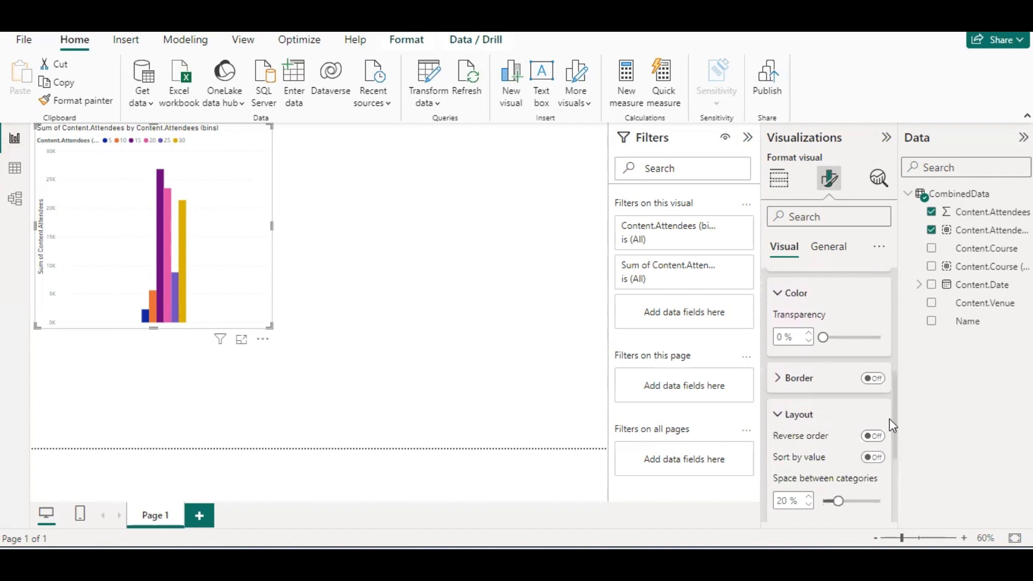
pyautogui.moveTo(893, 418); pyautogui.dragTo(897, 477)
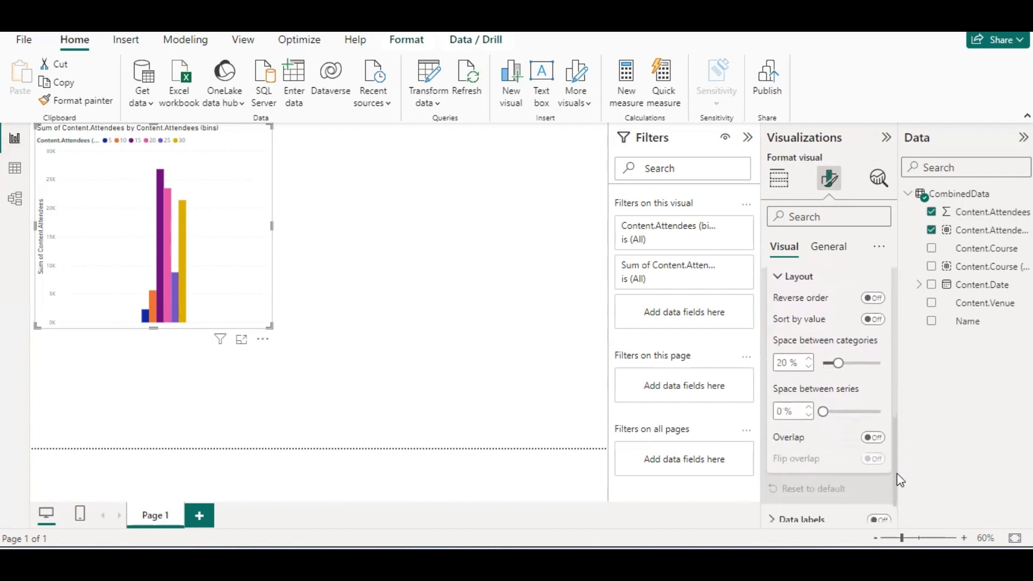
pyautogui.click(810, 355)
pyautogui.click(809, 354)
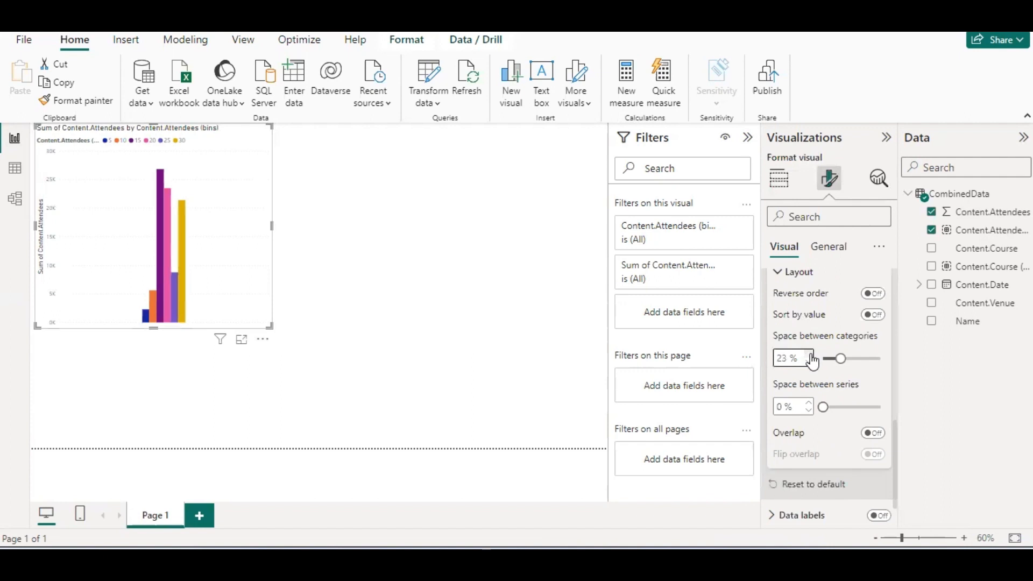
pyautogui.click(809, 354)
pyautogui.click(810, 354)
pyautogui.click(809, 355)
pyautogui.click(810, 354)
pyautogui.click(810, 355)
pyautogui.click(810, 354)
pyautogui.click(810, 355)
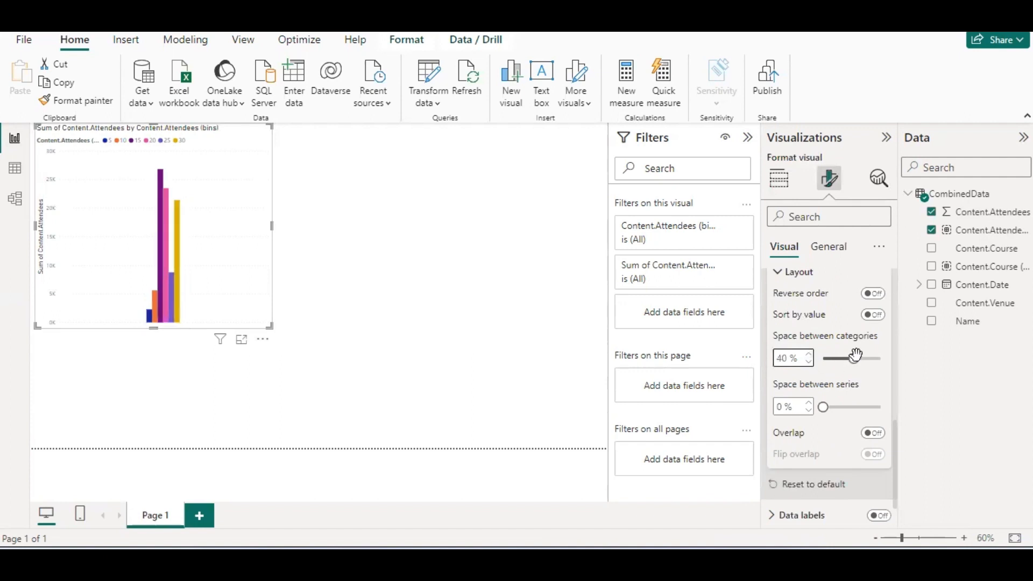
# Set both the space between categories and the space between series of the columns to 0%
pyautogui.moveTo(854, 358); pyautogui.dragTo(829, 361)
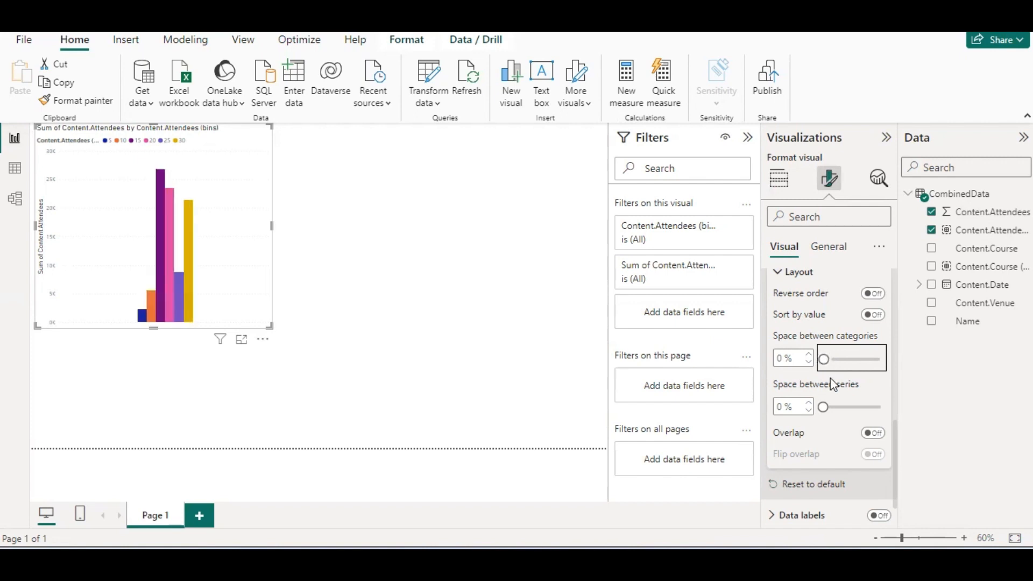
pyautogui.click(824, 408)
pyautogui.moveTo(825, 408)
pyautogui.mouseDown()
pyautogui.moveTo(867, 408)
pyautogui.moveTo(823, 408)
pyautogui.mouseUp()
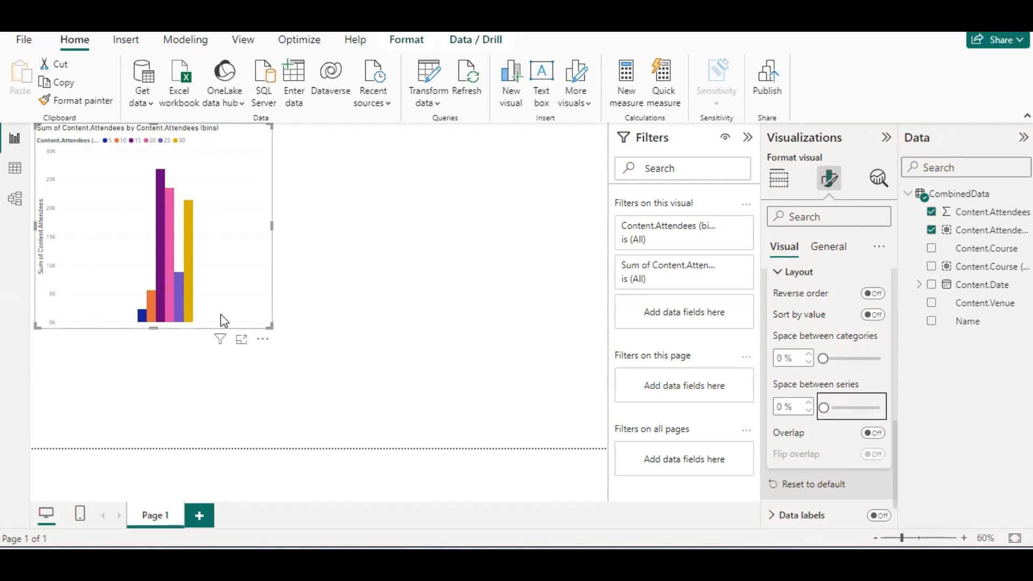
# Remove Content.Attendees from the column chart and add Content.Course (groups) as its X-axis field
pyautogui.click(932, 213)
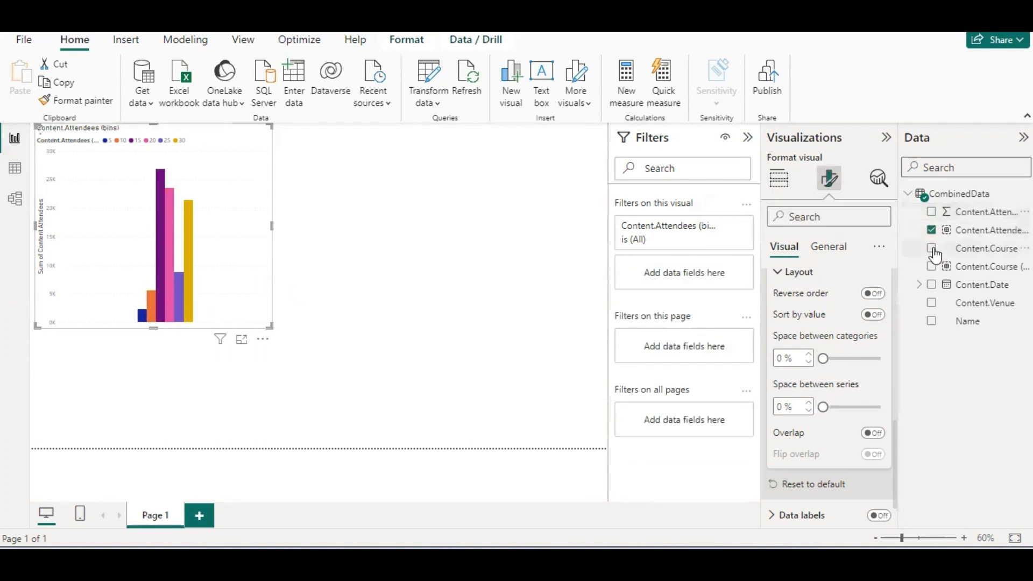
pyautogui.click(933, 248)
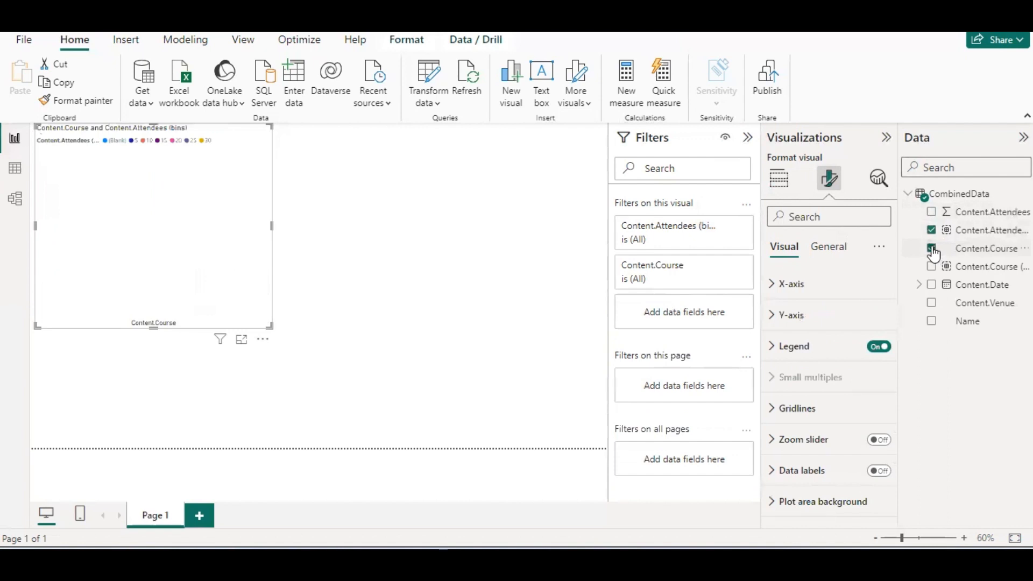
pyautogui.click(933, 249)
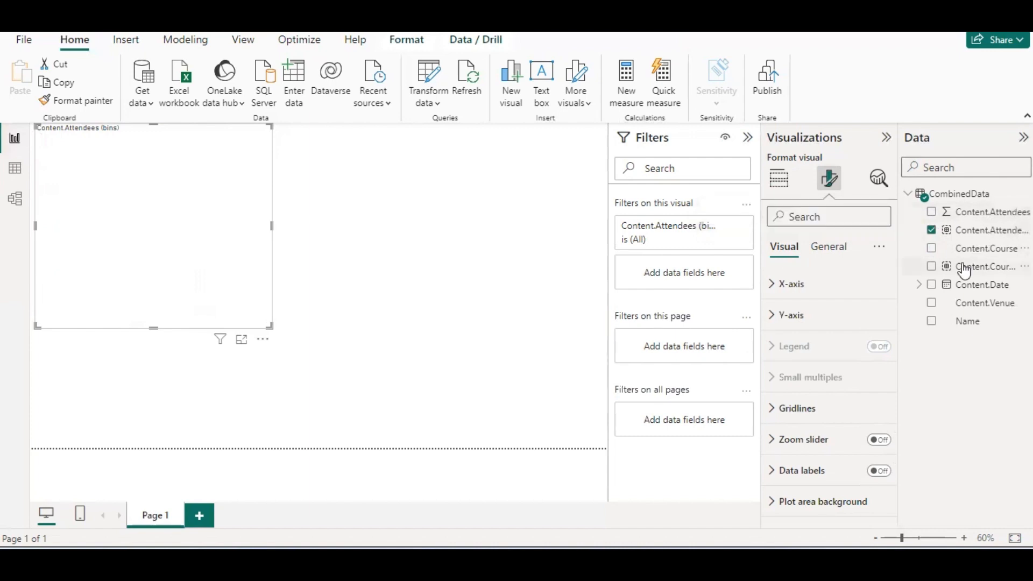
pyautogui.click(933, 270)
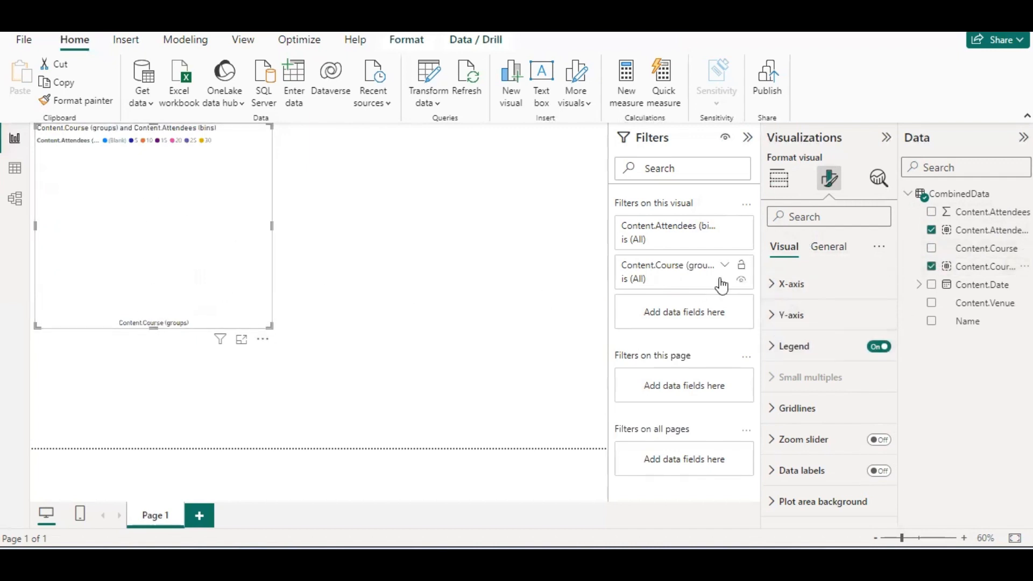
# Add Content.Attendees (bins) to the column chart's Y-axis and remove it from the legend
pyautogui.click(781, 183)
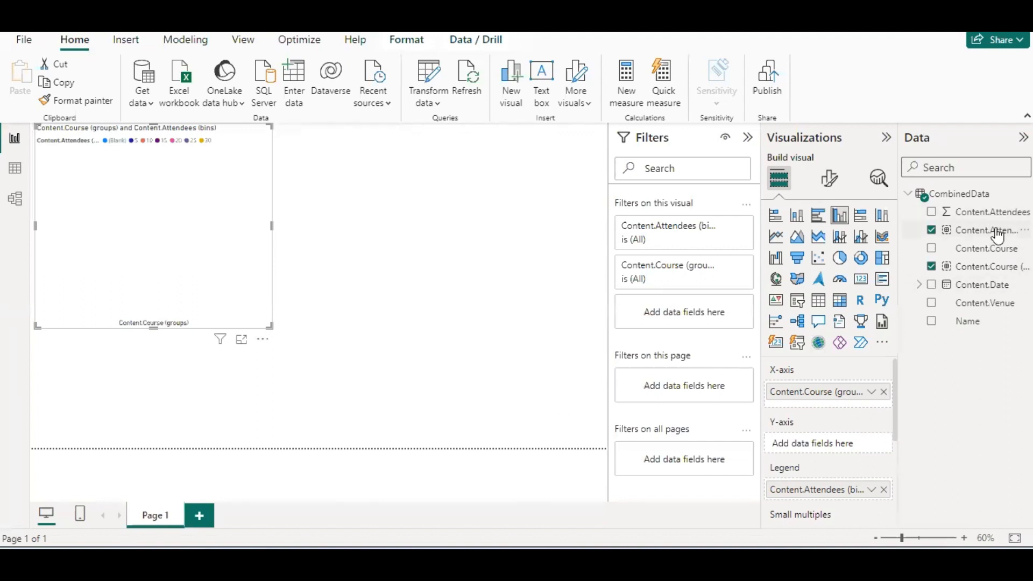
pyautogui.moveTo(998, 236); pyautogui.dragTo(850, 446)
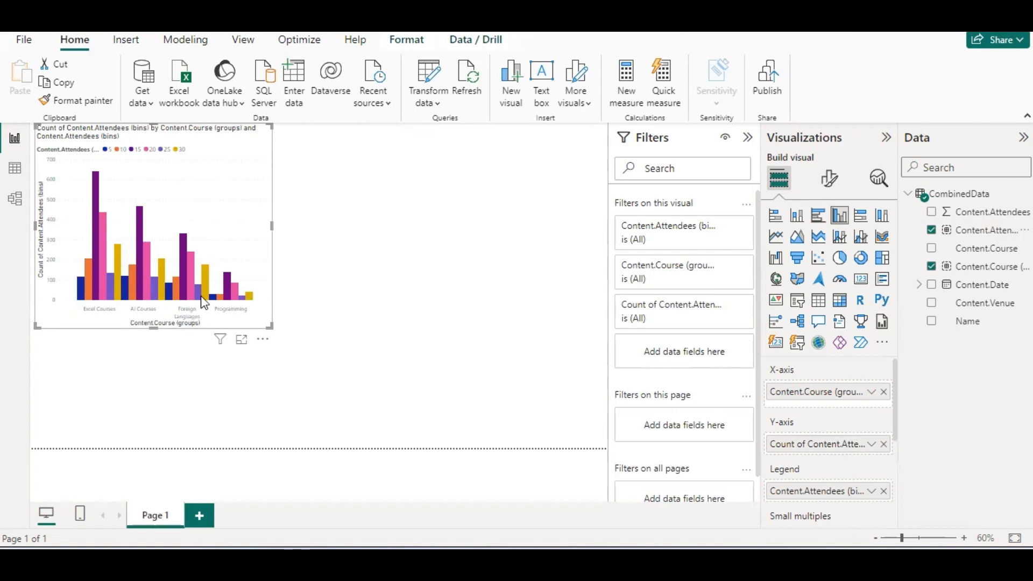
pyautogui.moveTo(204, 302)
pyautogui.moveTo(240, 304)
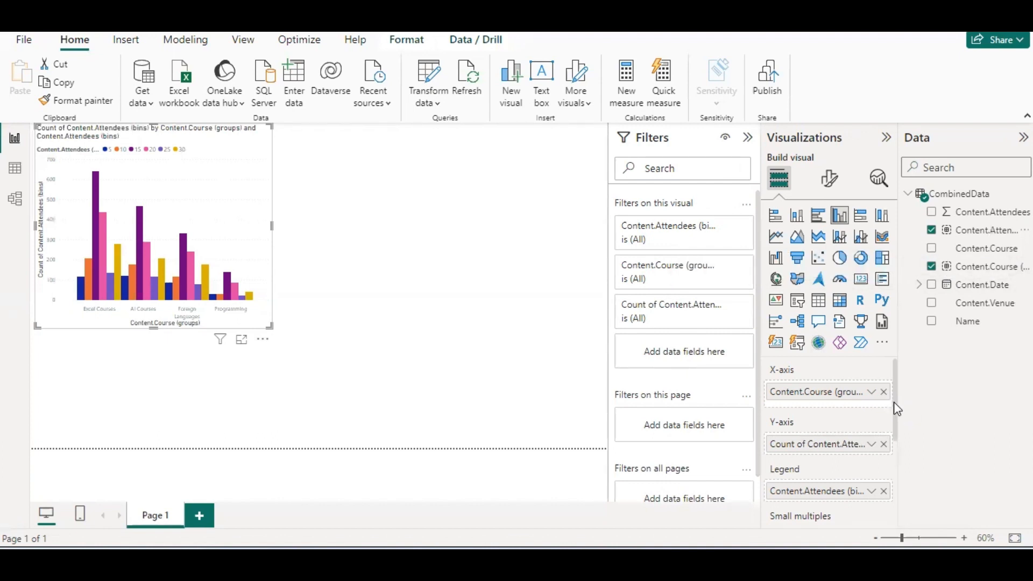
pyautogui.moveTo(894, 402)
pyautogui.mouseDown()
pyautogui.moveTo(896, 454)
pyautogui.moveTo(883, 466)
pyautogui.moveTo(896, 422)
pyautogui.mouseUp()
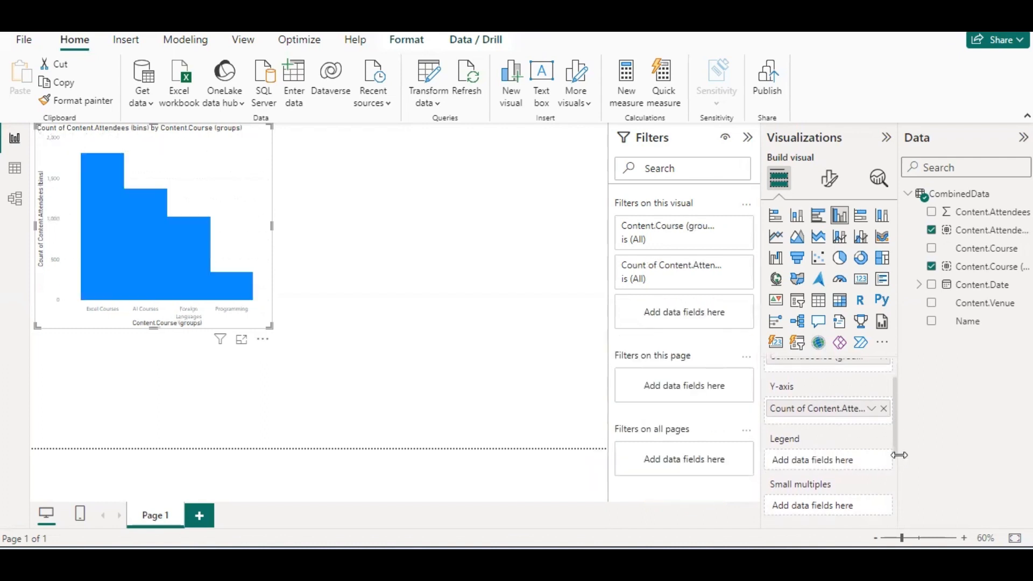
pyautogui.click(895, 497)
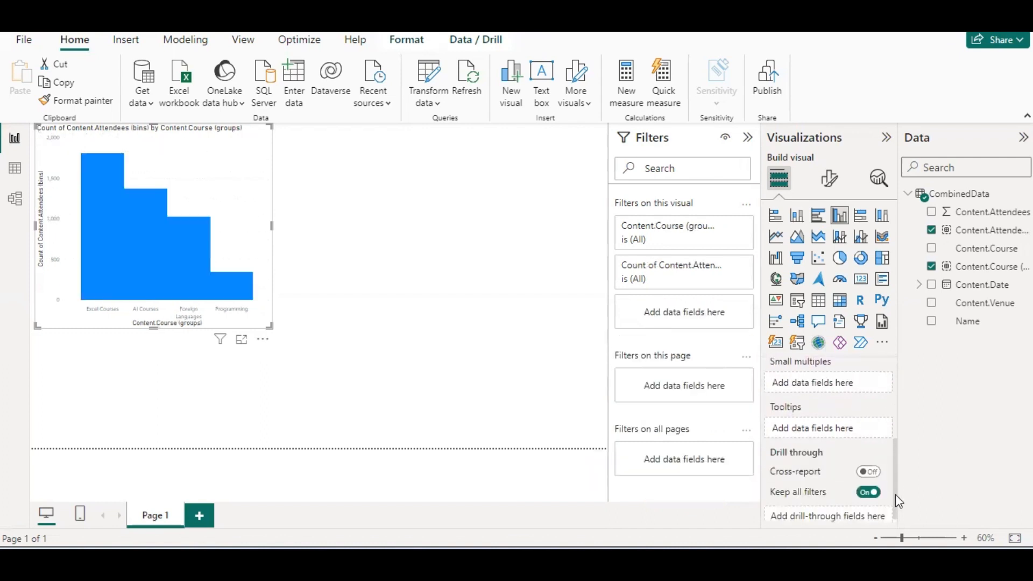
pyautogui.moveTo(895, 495); pyautogui.dragTo(901, 391)
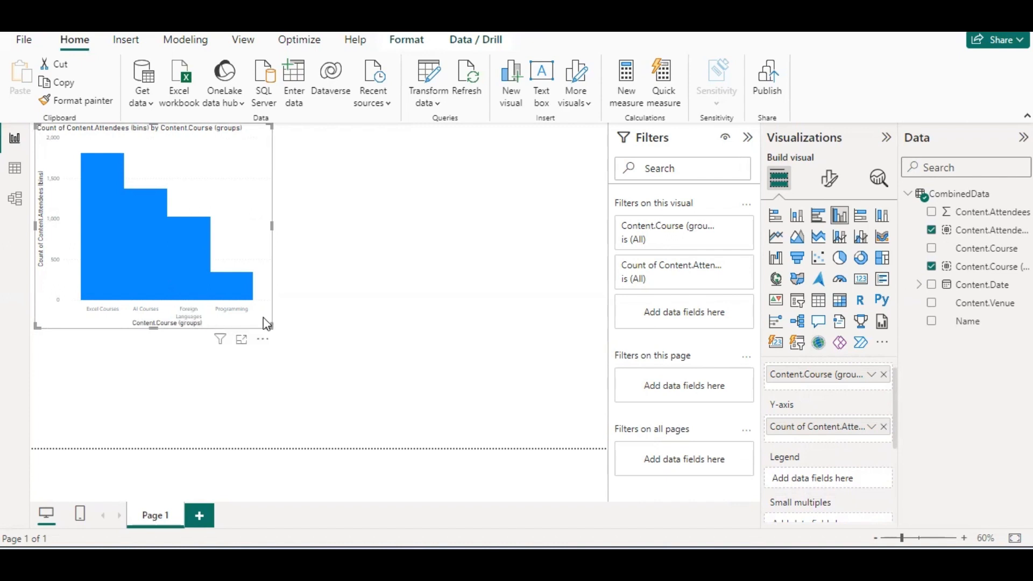
# Turn on data labels for the column chart and set the space between categories to 10%
pyautogui.click(829, 181)
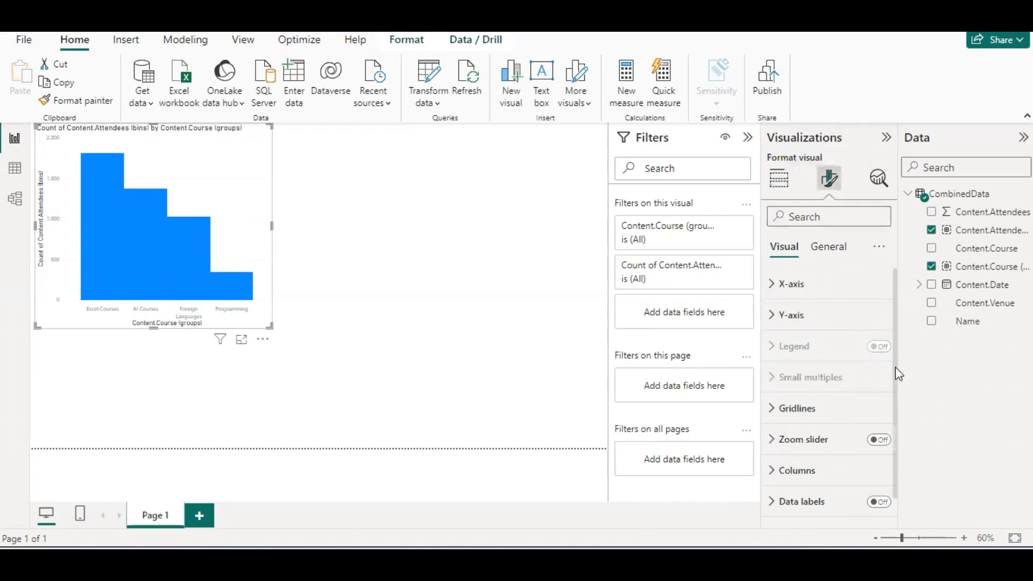
pyautogui.scroll(-1, 895, 376)
pyautogui.scroll(-1, 894, 383)
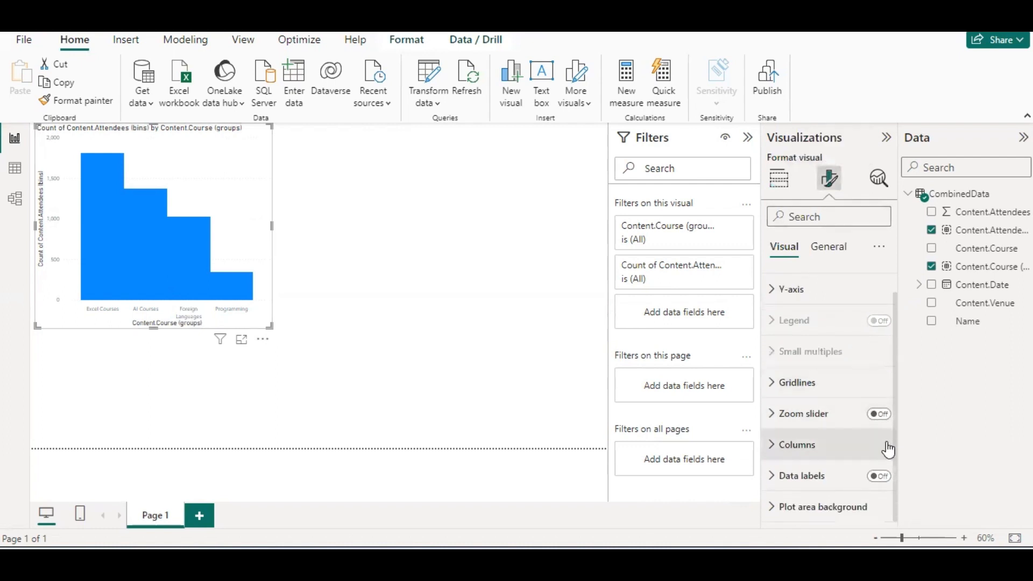
pyautogui.click(771, 447)
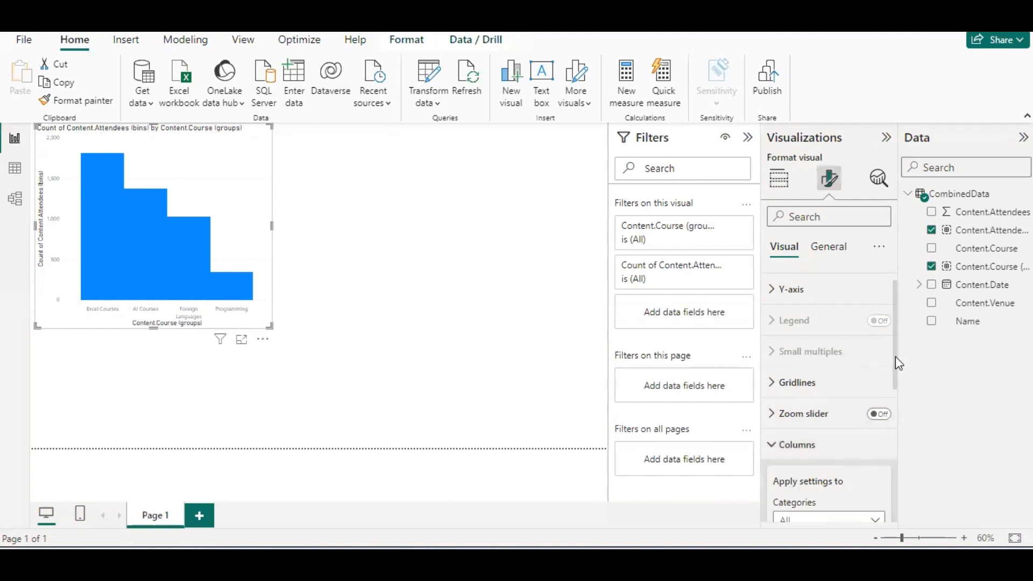
pyautogui.moveTo(896, 356); pyautogui.dragTo(893, 441)
pyautogui.scroll(-3, 894, 446)
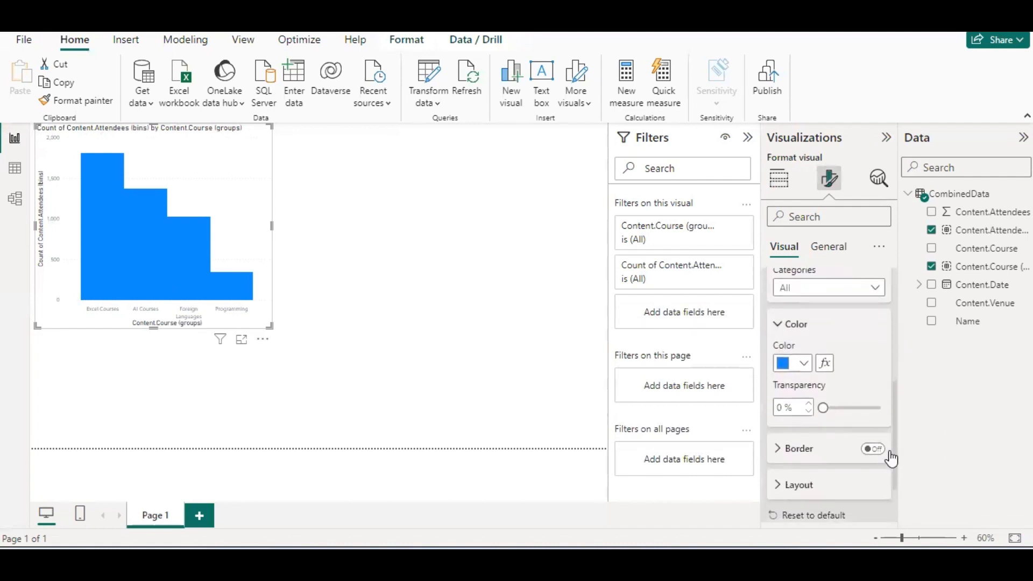
pyautogui.click(783, 485)
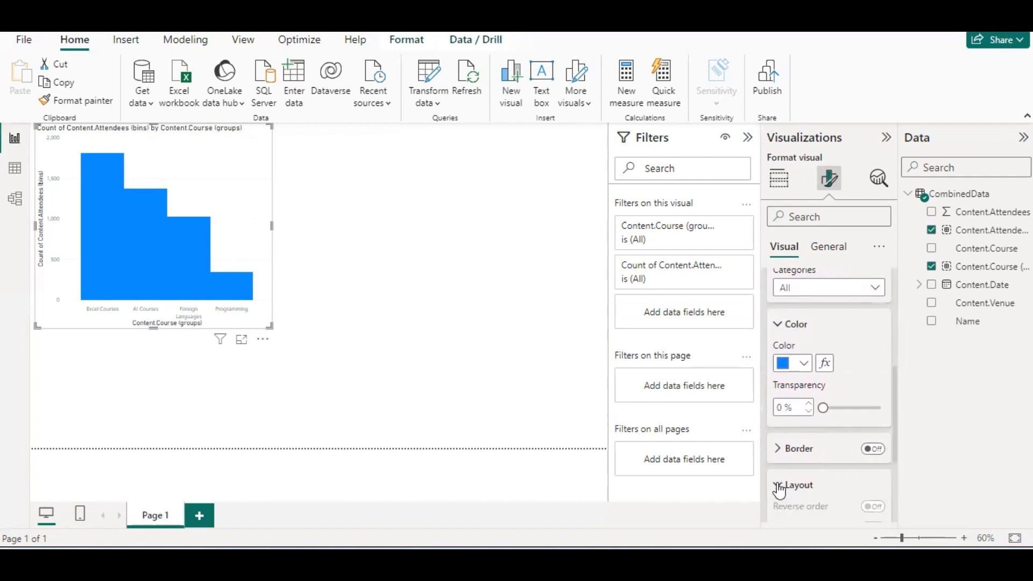
pyautogui.moveTo(893, 406); pyautogui.dragTo(889, 475)
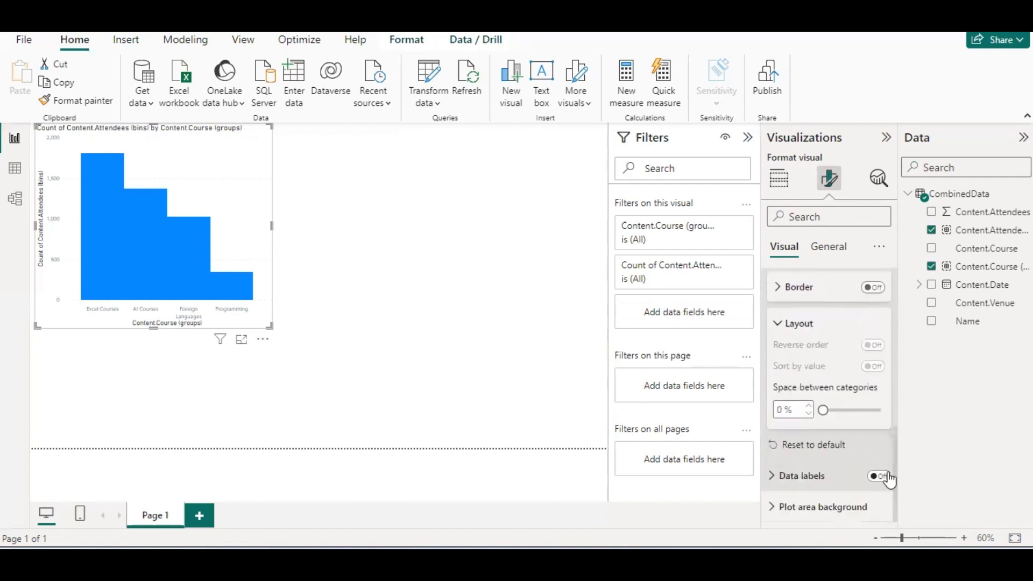
pyautogui.click(883, 476)
pyautogui.moveTo(823, 410); pyautogui.dragTo(831, 410)
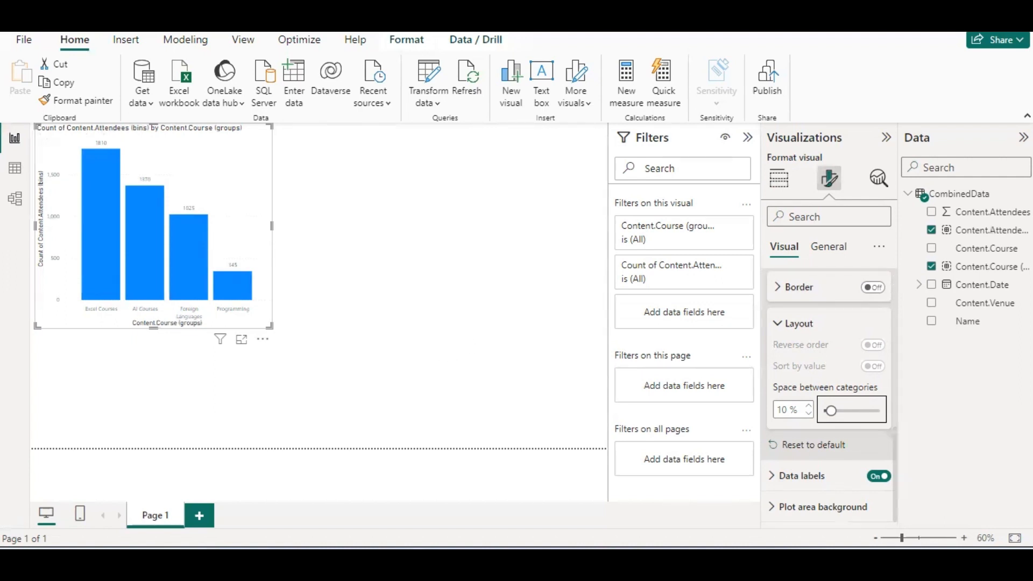
# Change the chart's title text to "Summary of Participants by Groups" and collapse the title text settings
pyautogui.click(830, 250)
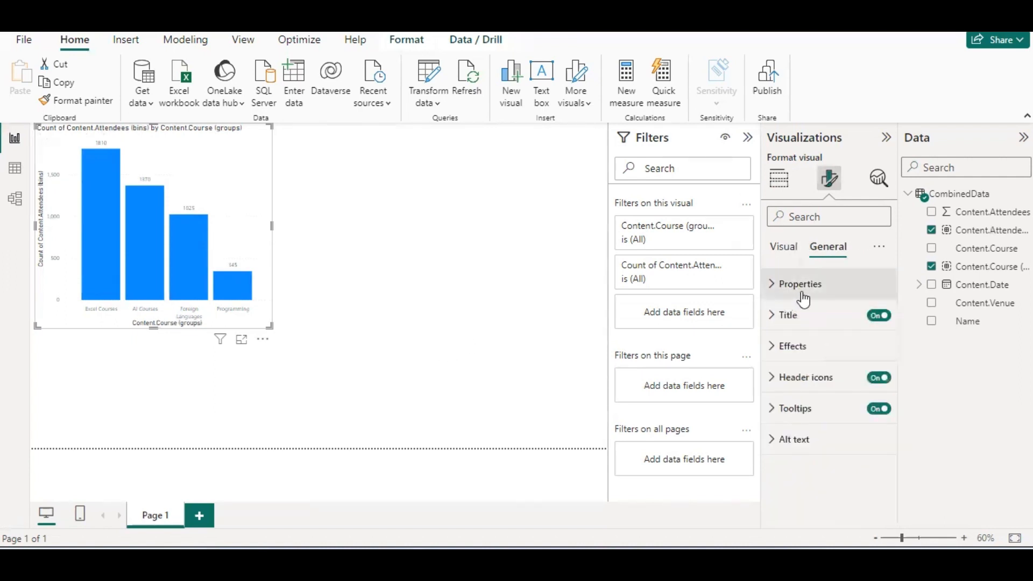
pyautogui.click(781, 323)
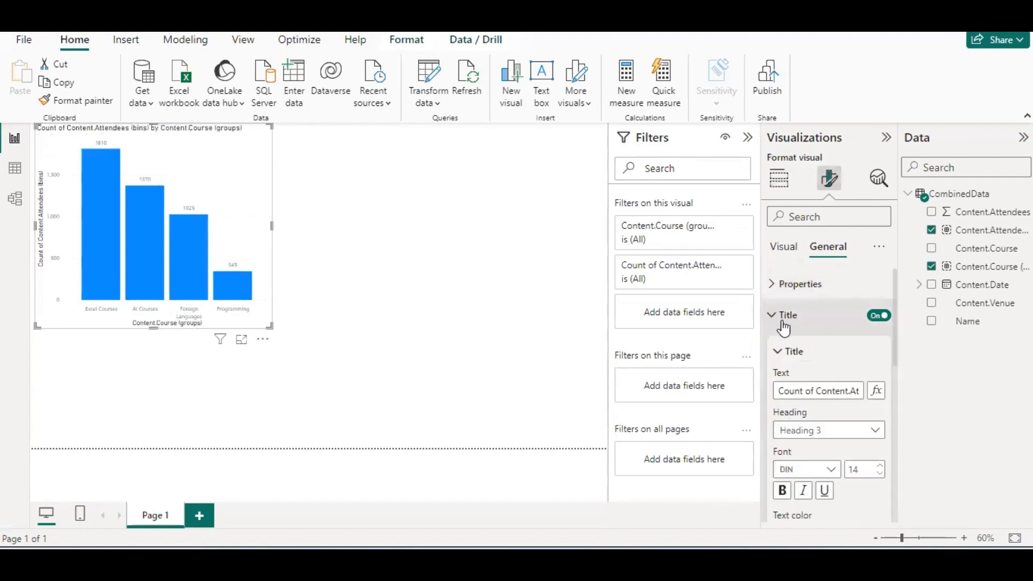
pyautogui.tripleClick(825, 394)
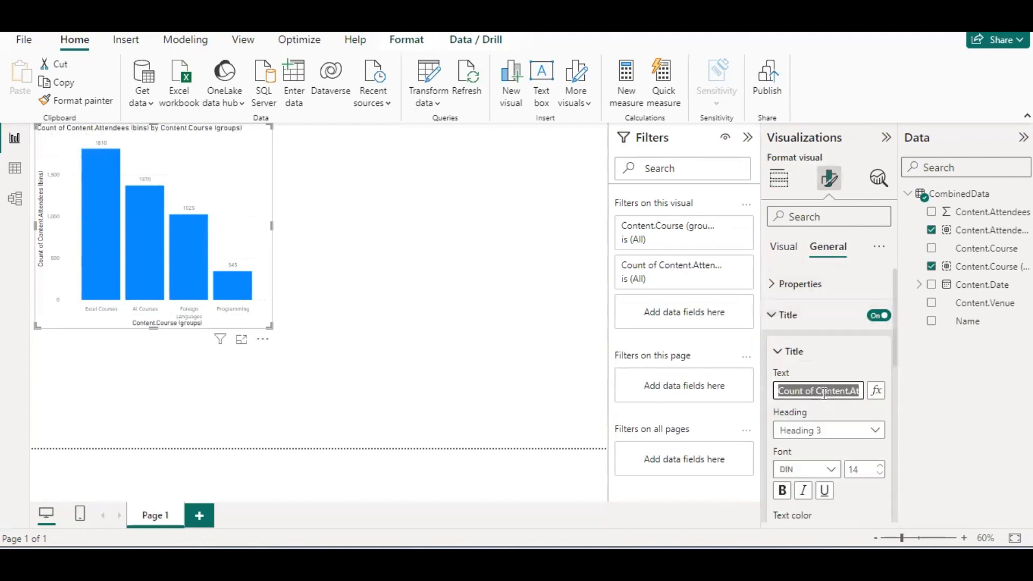
pyautogui.write('Su')
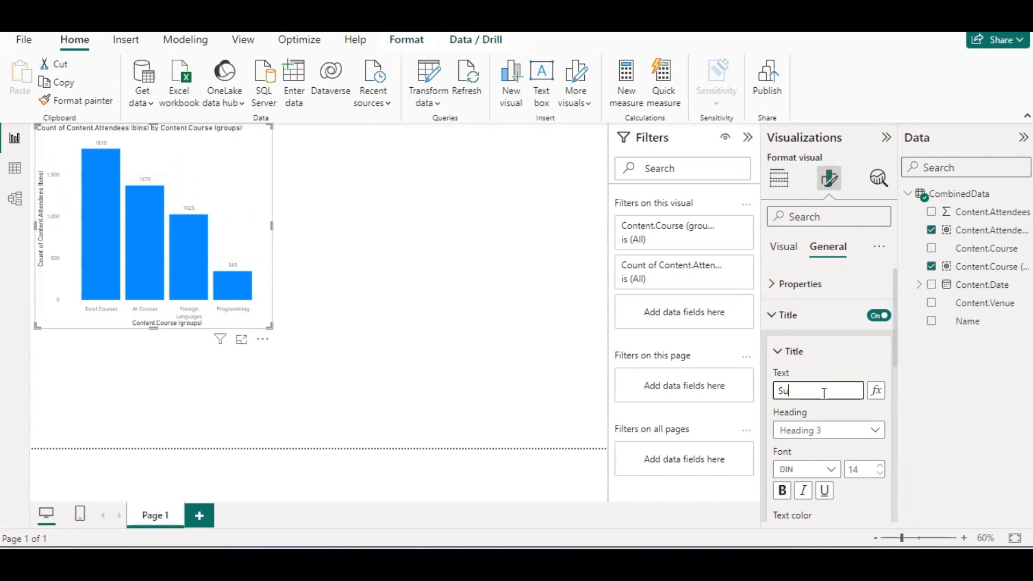
pyautogui.write('mmary of Participants')
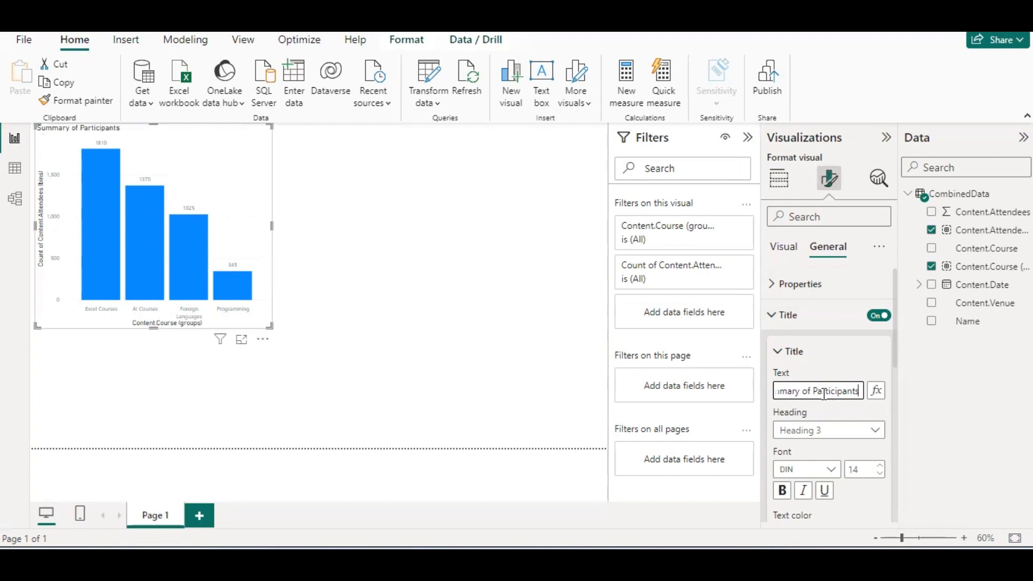
pyautogui.write(' by Groups')
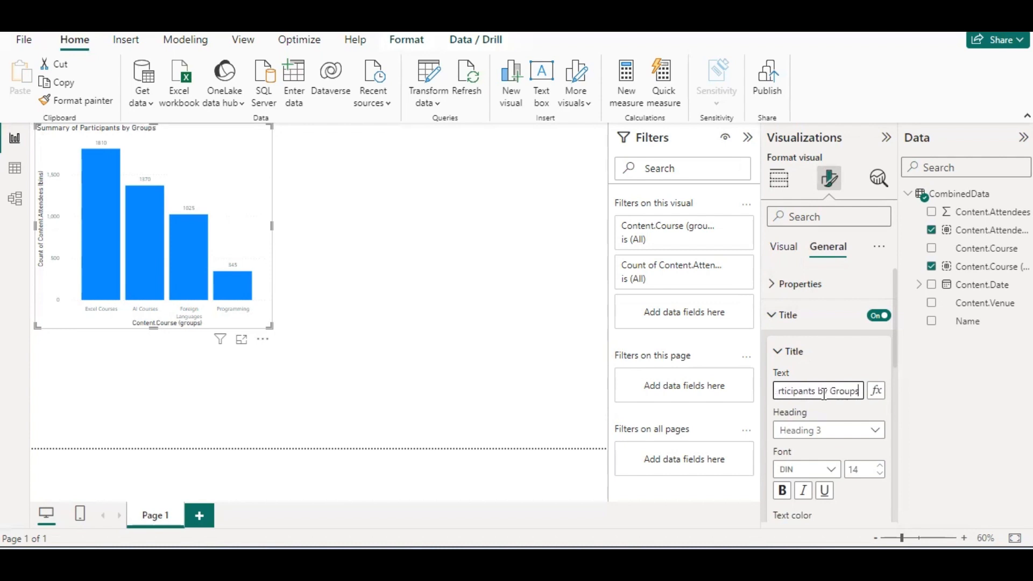
pyautogui.click(877, 357)
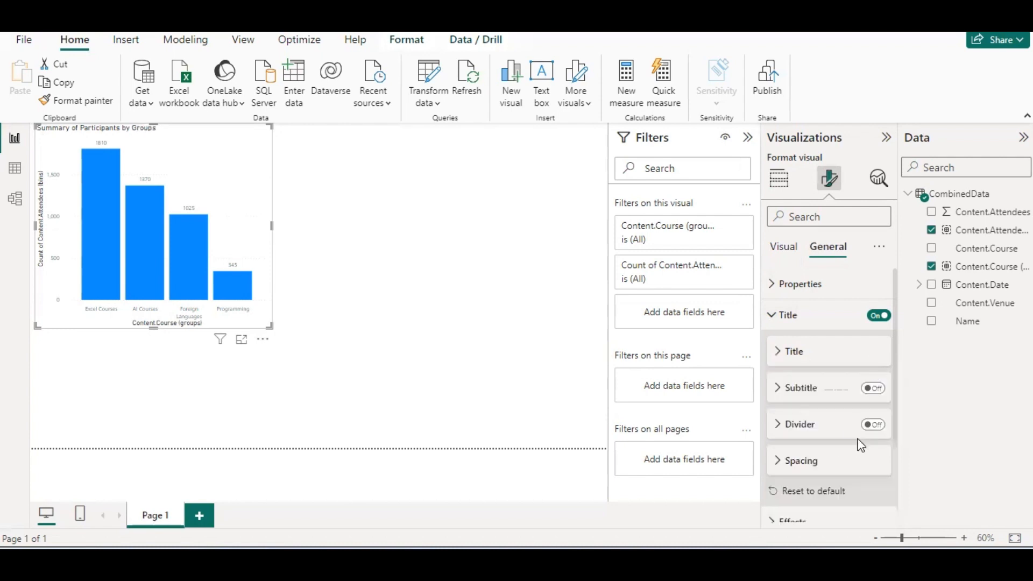
# Format the column chart's title as Heading 2 with centred horizontal alignment and deselect the chart
pyautogui.click(784, 352)
pyautogui.click(831, 434)
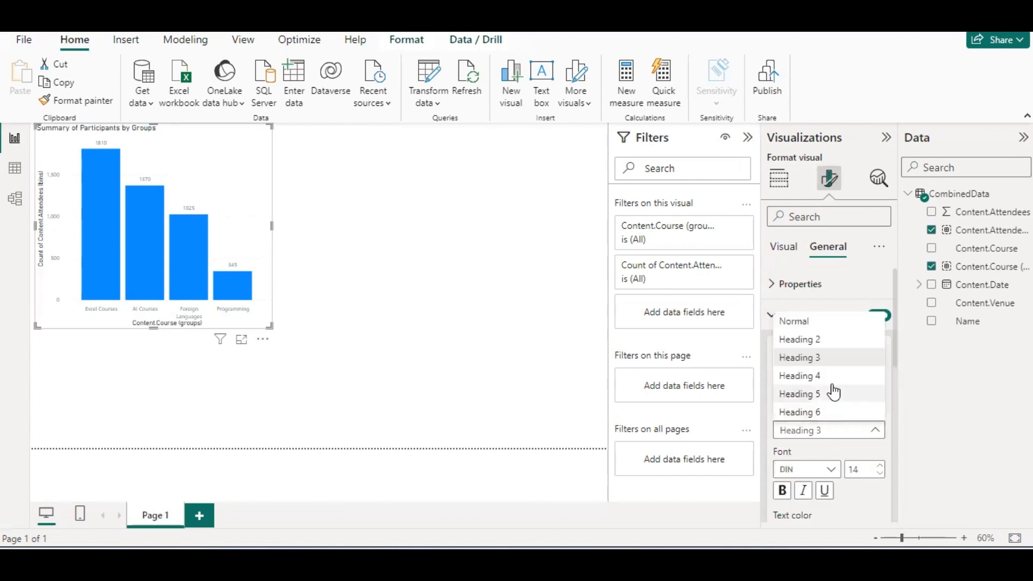
pyautogui.click(833, 341)
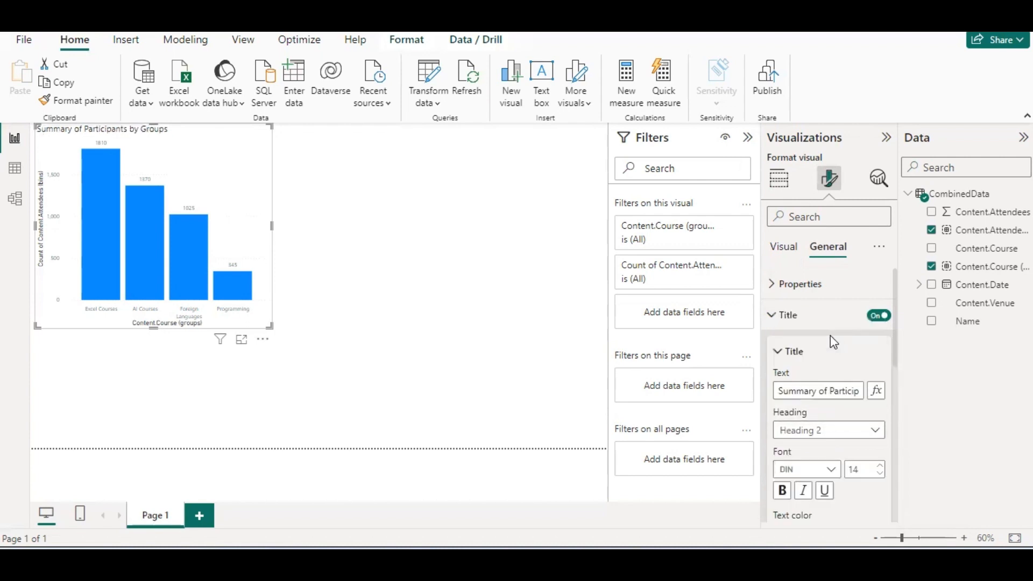
pyautogui.moveTo(894, 357); pyautogui.dragTo(897, 457)
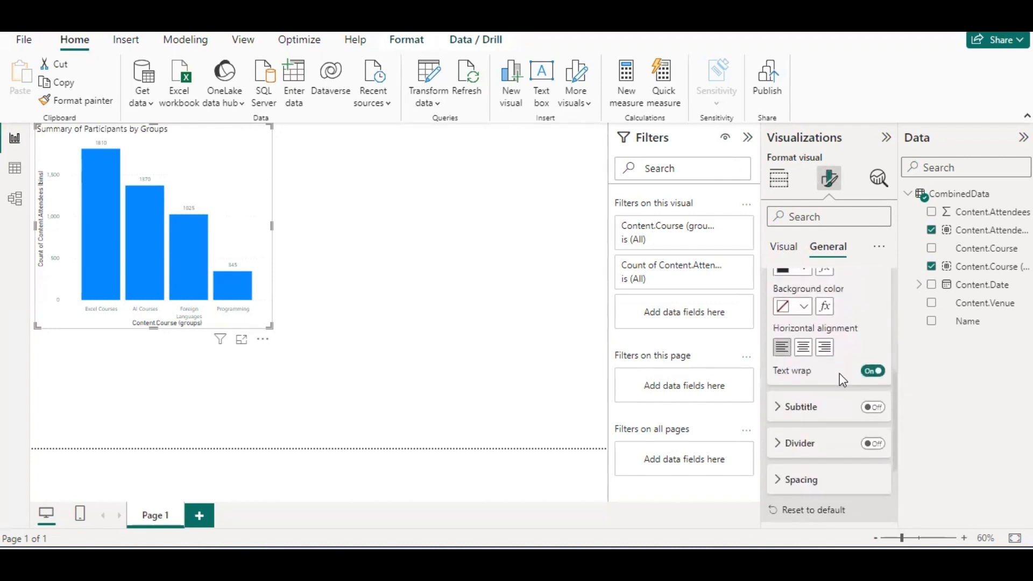
pyautogui.click(804, 348)
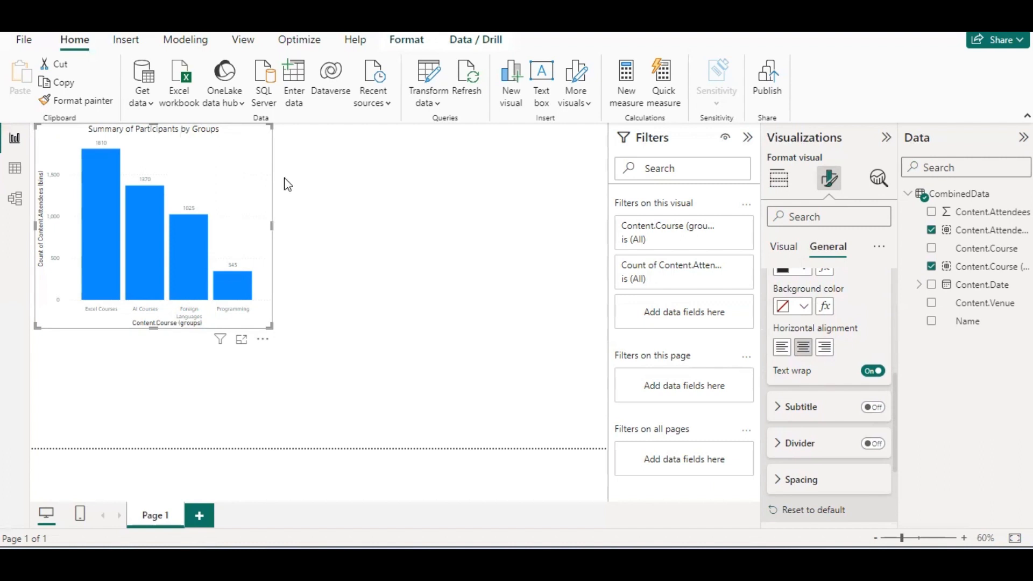
pyautogui.click(396, 197)
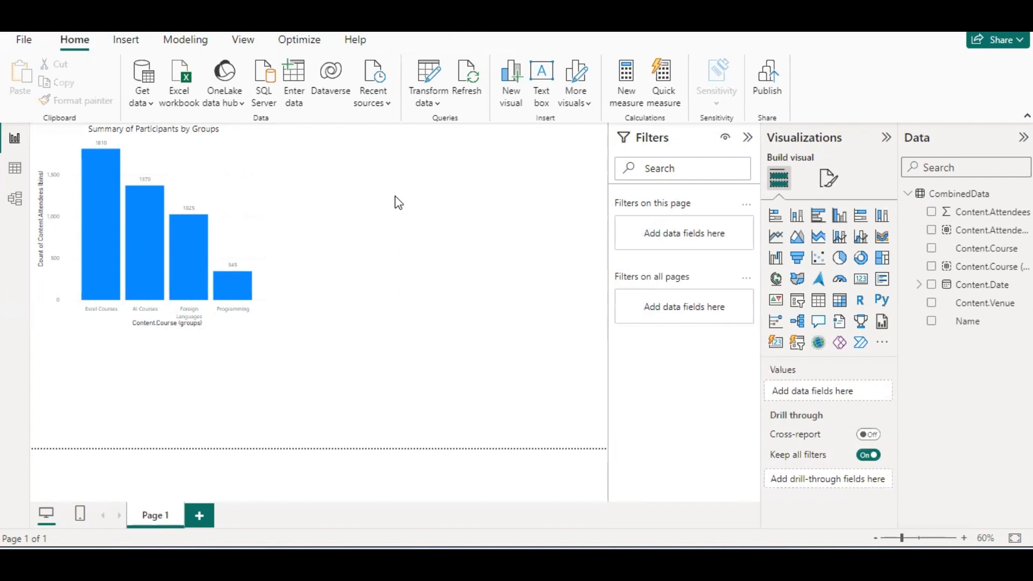
# In the table view, inspect the group type and ungrouped values offered for a new Content.Course group, and cancel without creating it
pyautogui.click(14, 169)
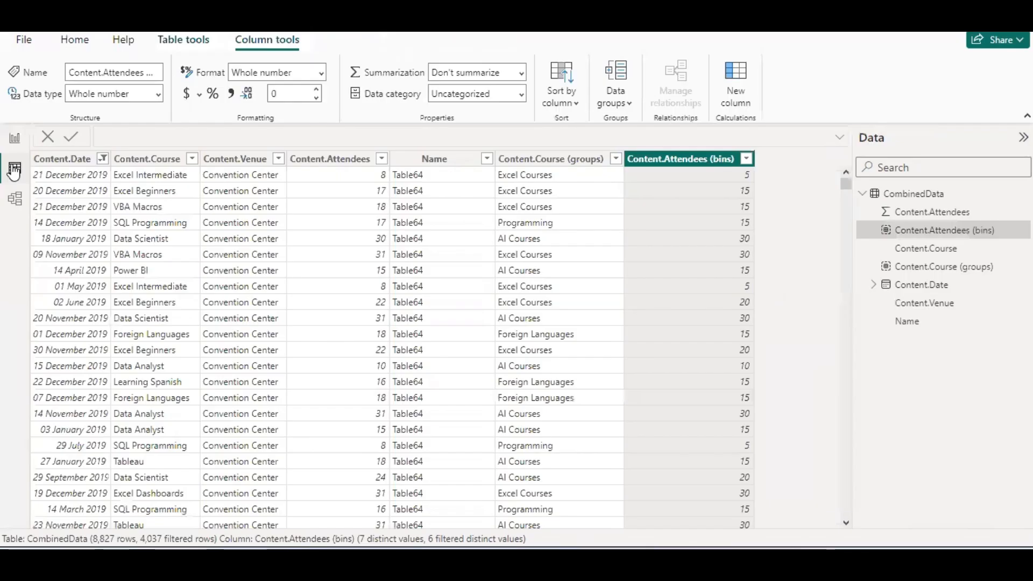
pyautogui.rightClick(168, 192)
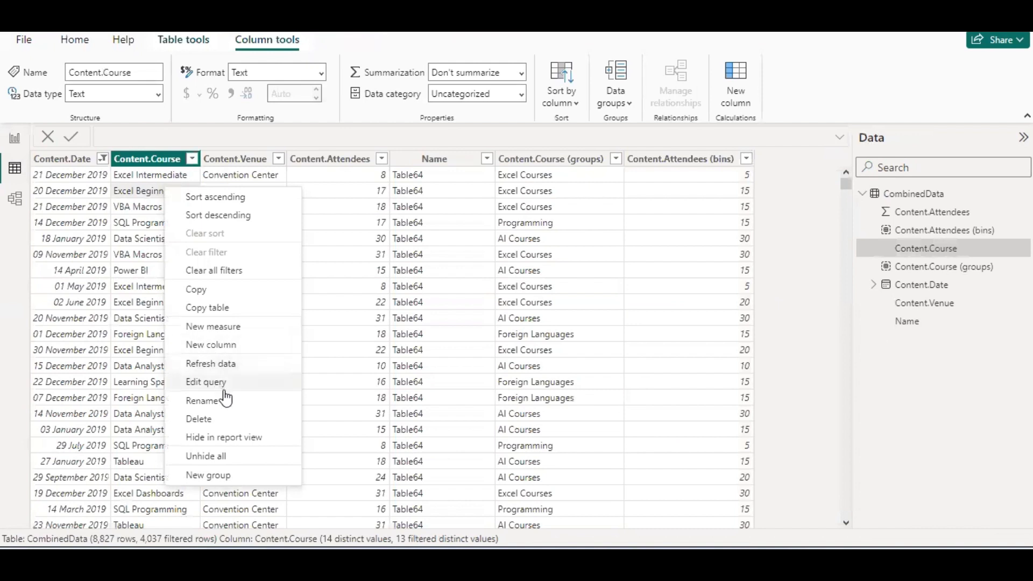
pyautogui.click(263, 476)
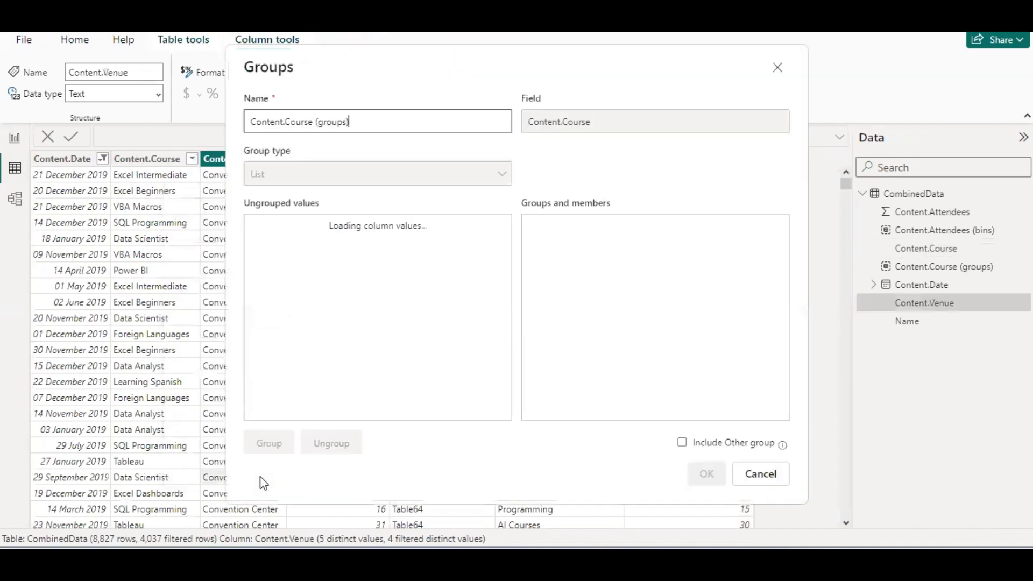
pyautogui.click(390, 173)
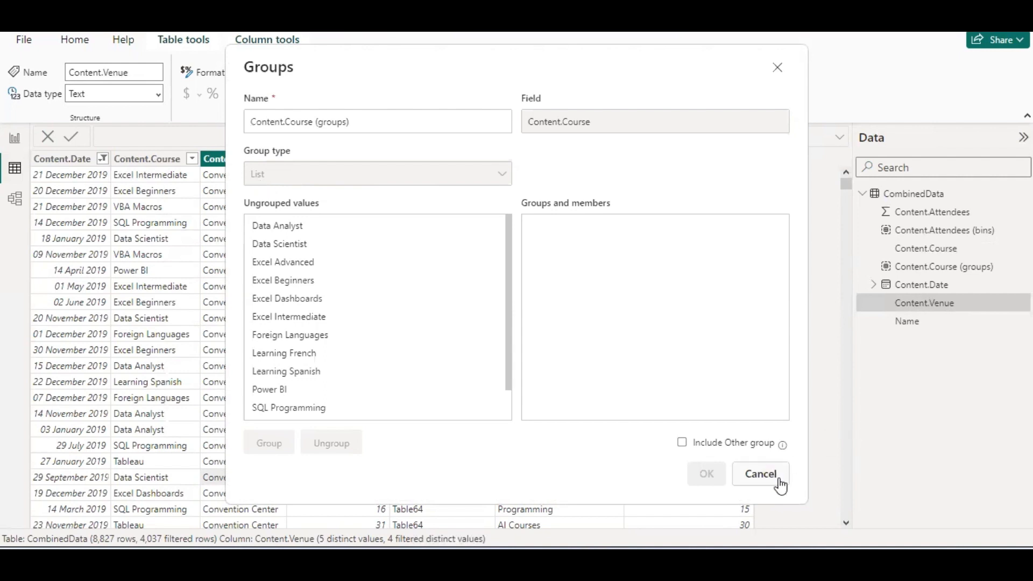
pyautogui.click(760, 474)
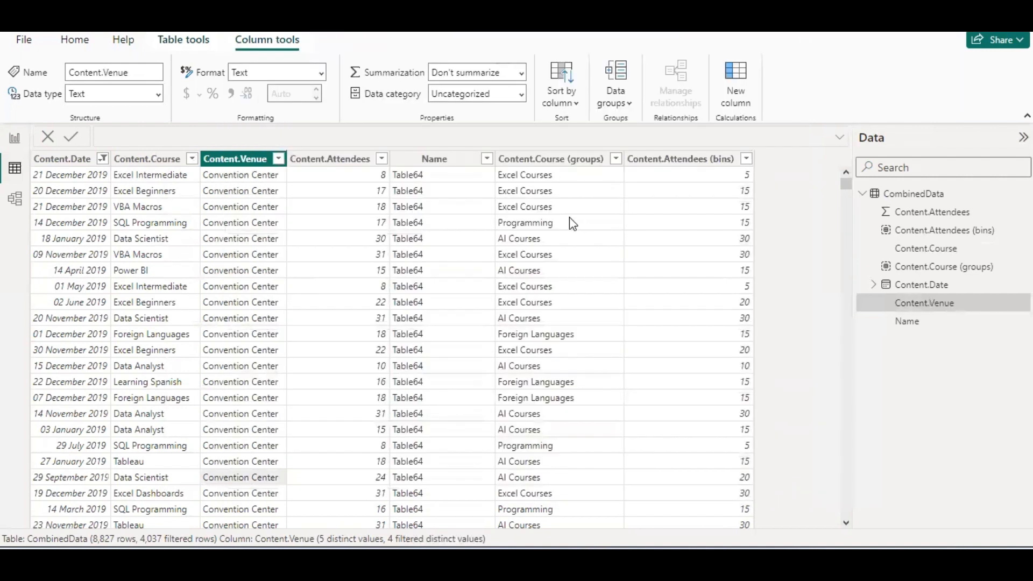
# Create another bin group from Content.Attendees, using Size of bins with a bin size of 1, and return to the report view
pyautogui.click(334, 164)
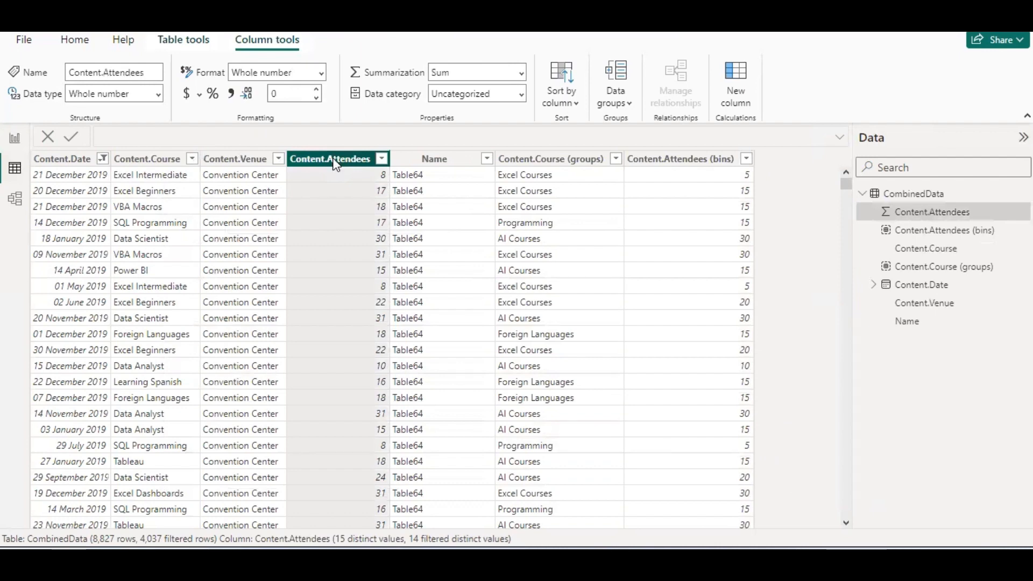
pyautogui.rightClick(334, 161)
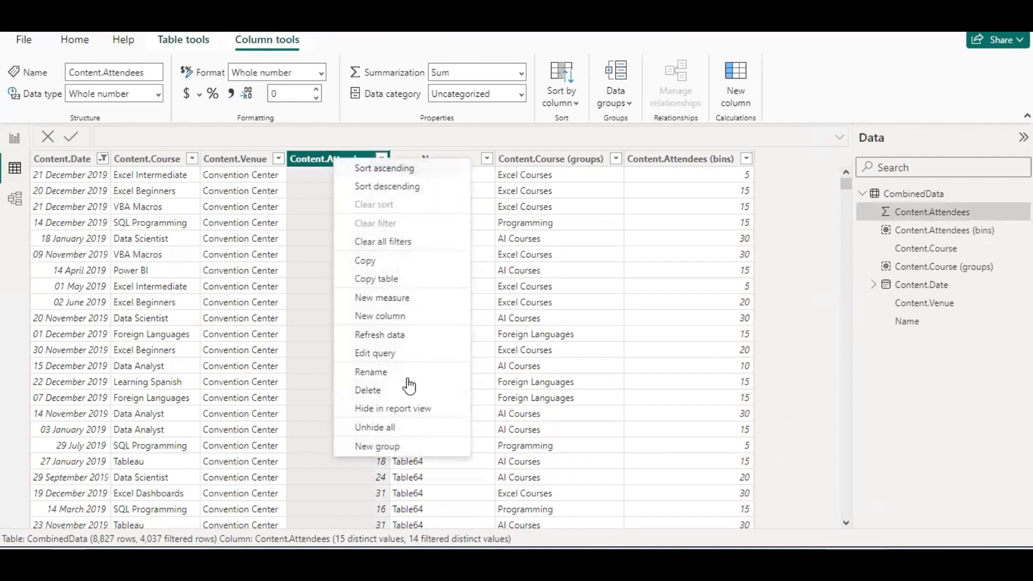
pyautogui.click(422, 446)
pyautogui.click(354, 175)
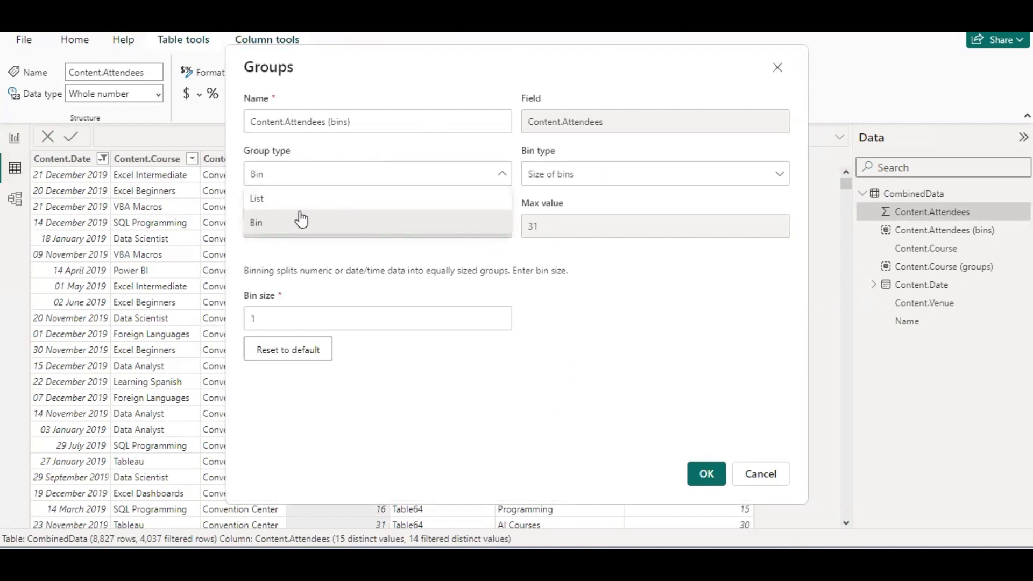
pyautogui.click(518, 350)
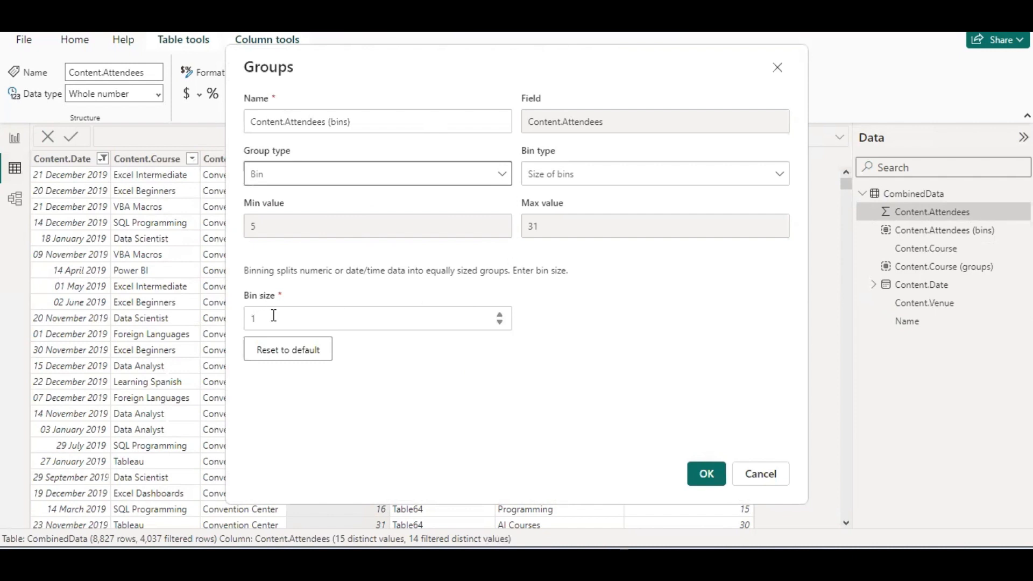
pyautogui.moveTo(272, 316); pyautogui.dragTo(233, 327)
pyautogui.click(233, 326)
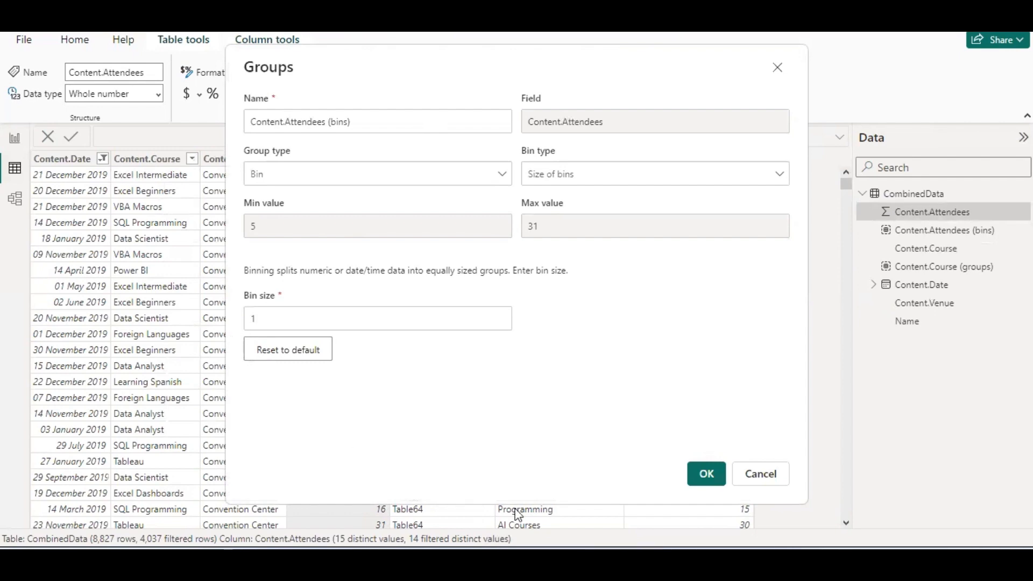
pyautogui.click(706, 473)
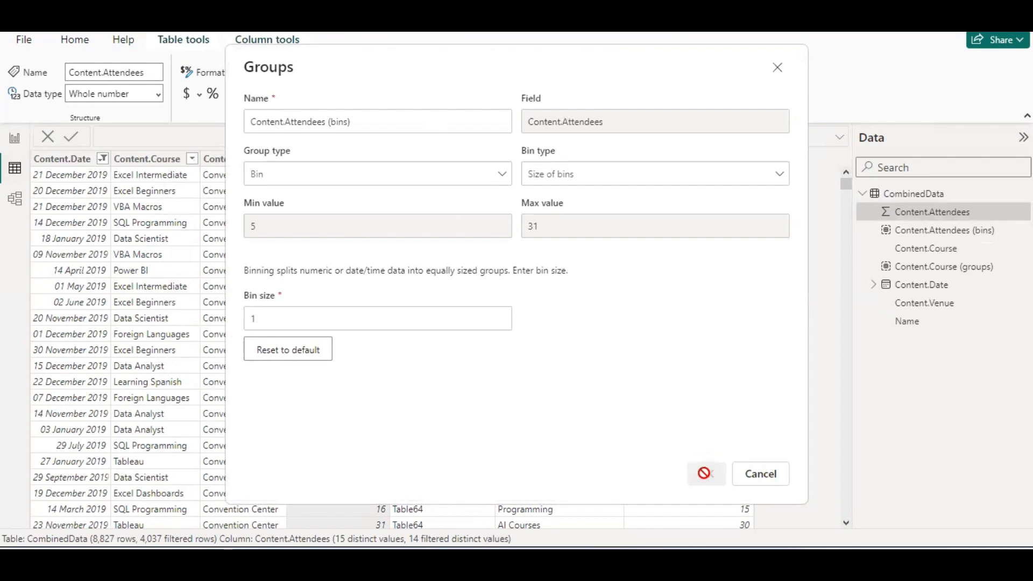
pyautogui.click(17, 139)
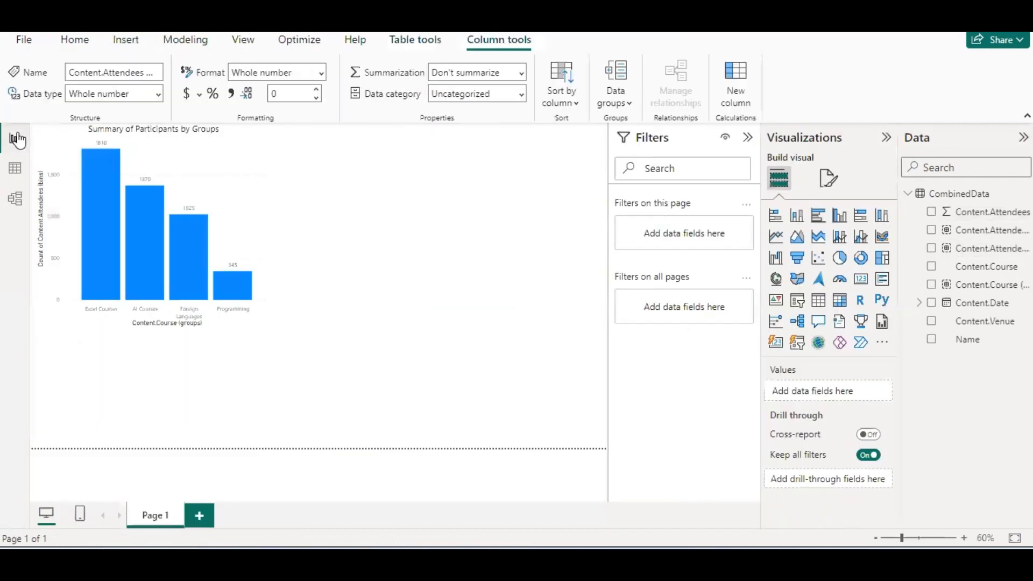